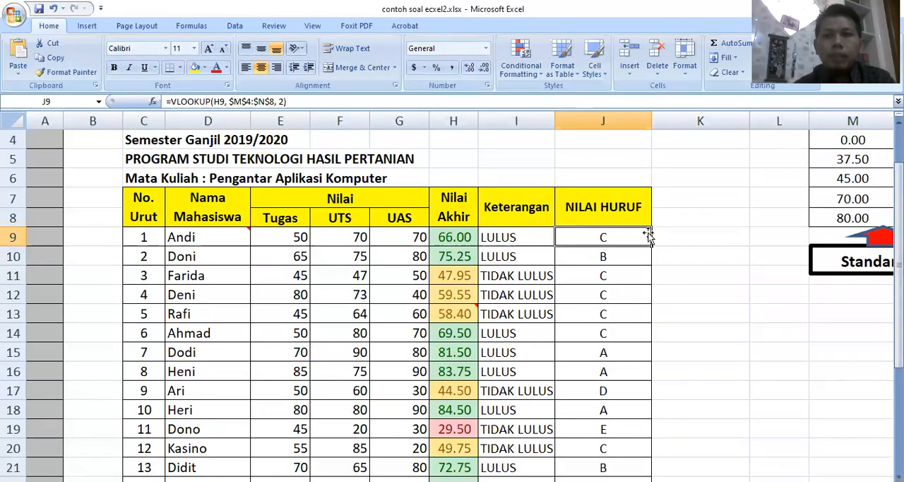
Examine the Standar Nilai table's score thresholds and matching letter grades in M3:N8
left_click(835, 348)
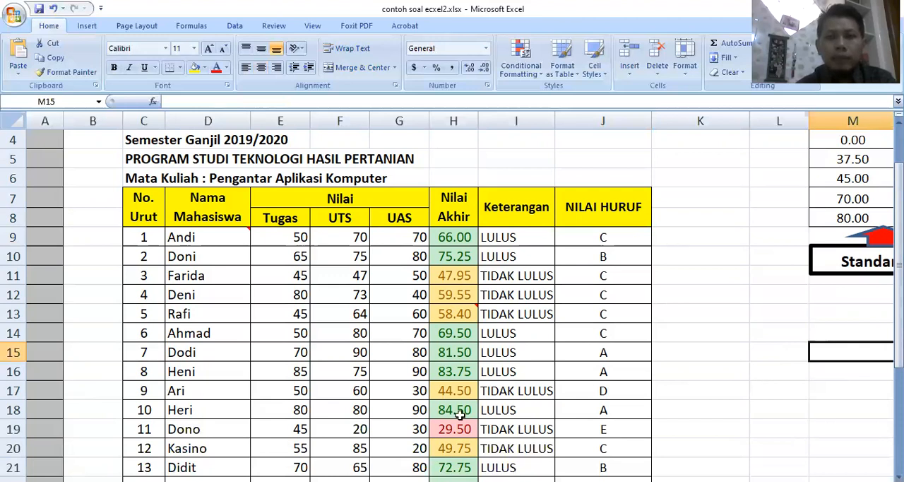
left_click(879, 26)
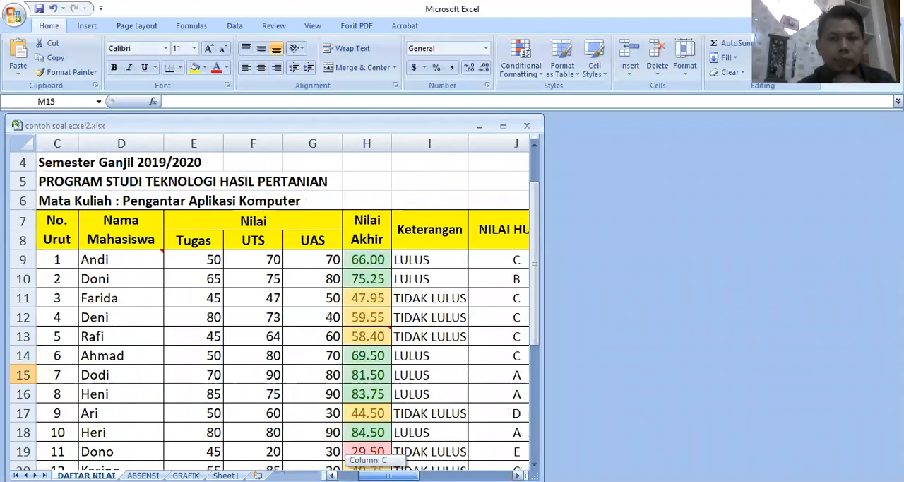
left_click_drag(368, 475, 450, 474)
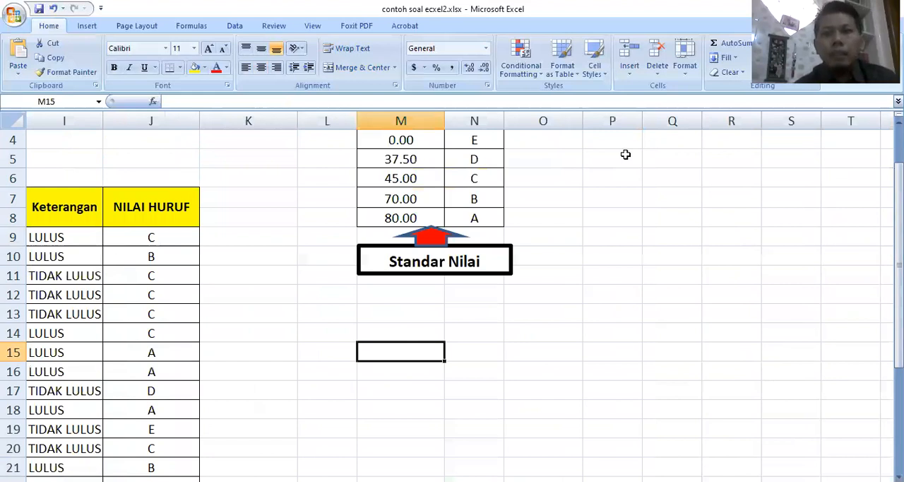
scroll(382, 160, "up", 1)
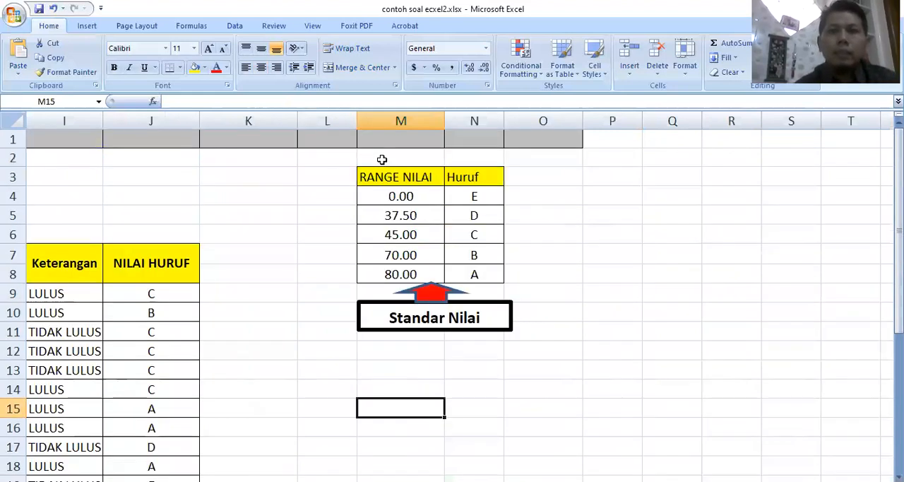
left_click(397, 176)
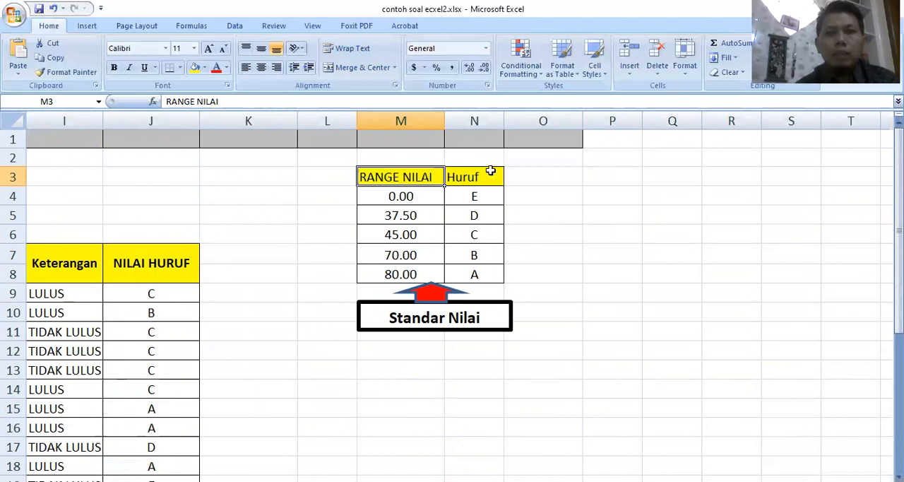
left_click(394, 275)
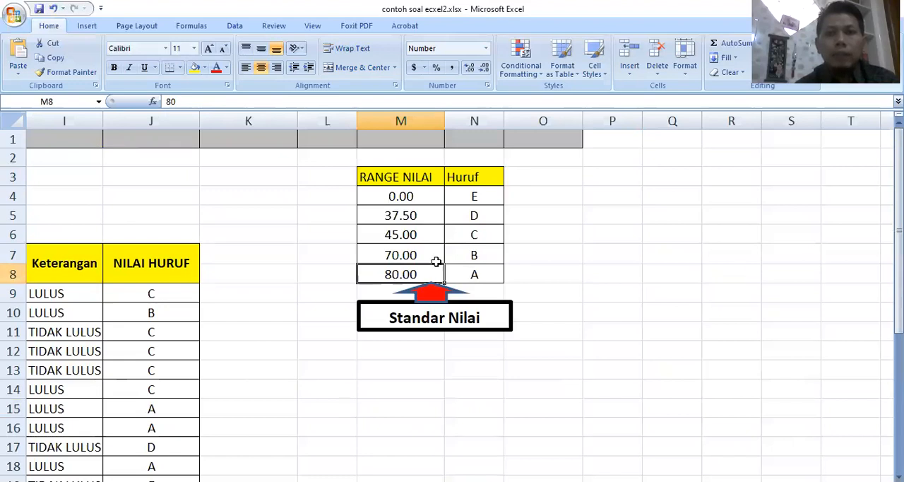
left_click(408, 255)
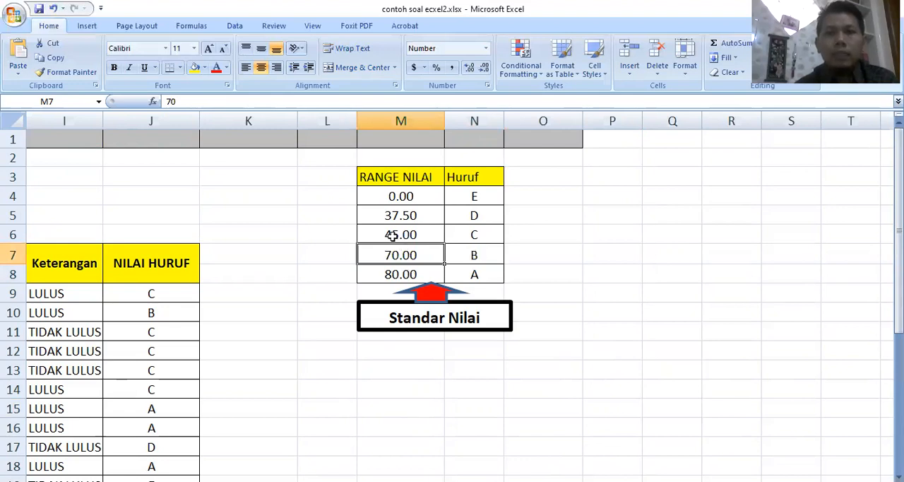
left_click(474, 255)
left_click(393, 235)
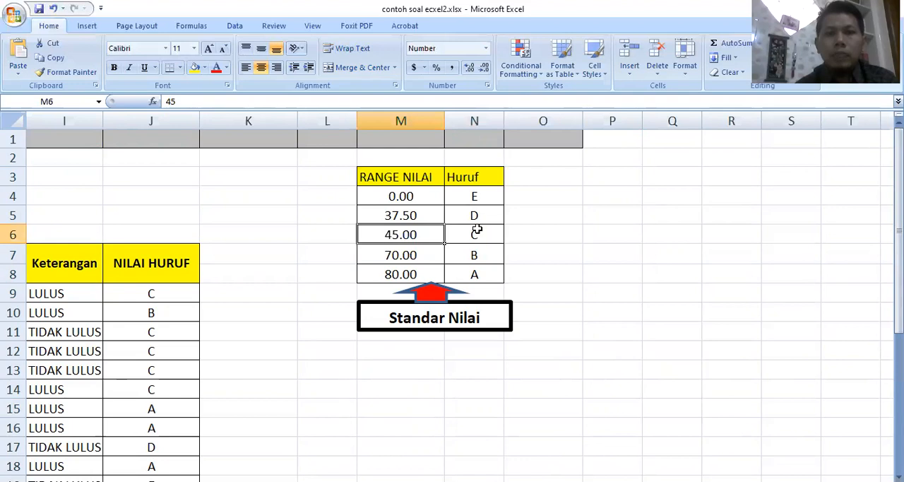
left_click(477, 232)
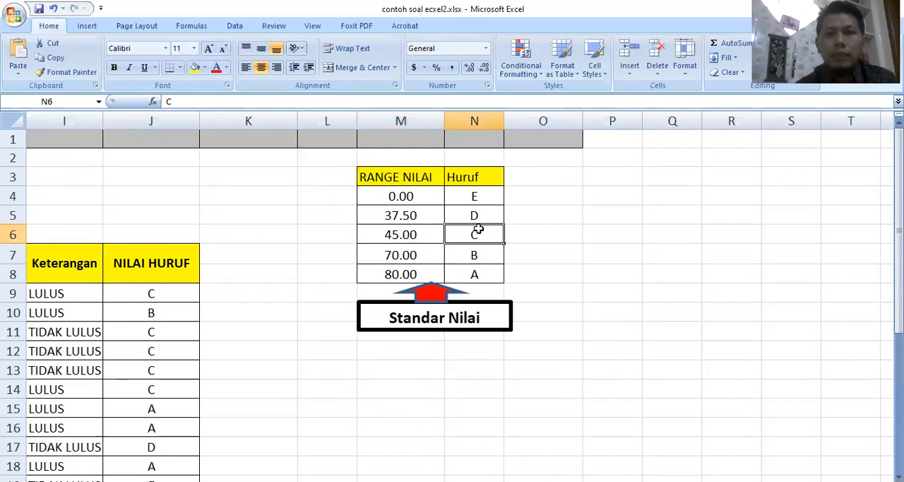
left_click(396, 213)
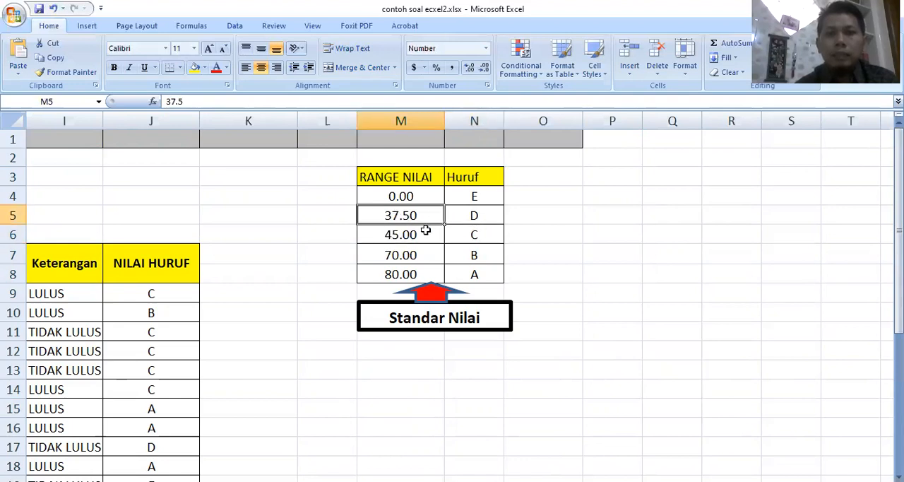
left_click(402, 237)
left_click(481, 216)
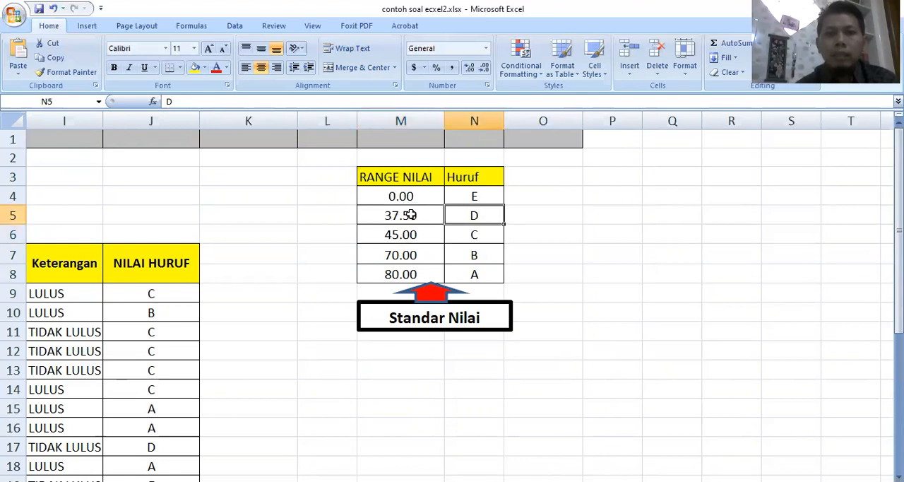
left_click(410, 199)
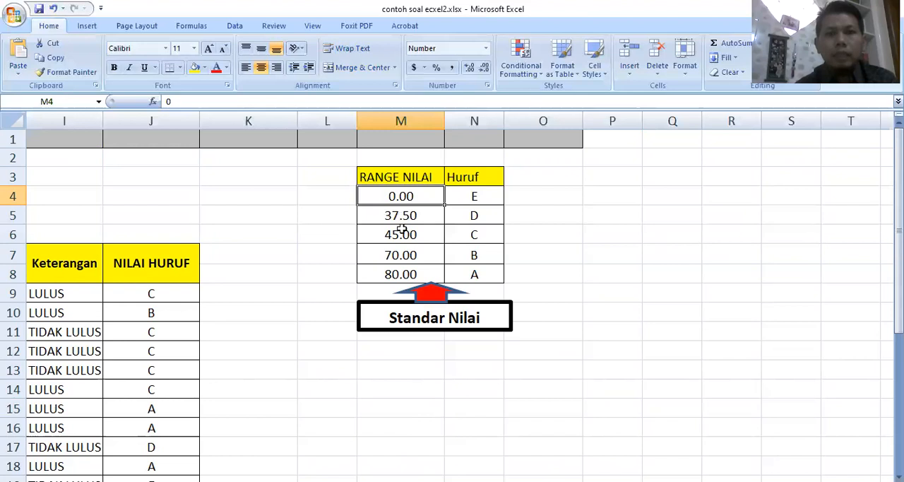
key("Down")
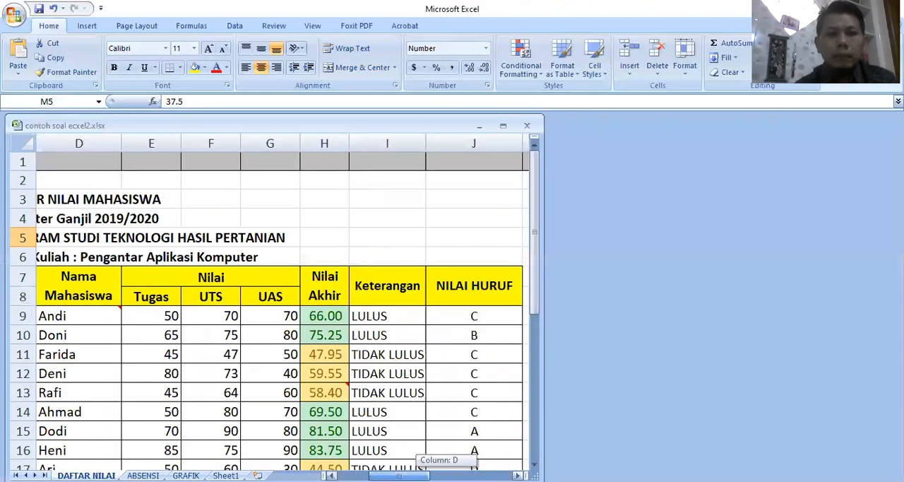
Return to the student grade list and inspect the Nilai Akhir formulas in column H
left_click_drag(397, 475, 379, 475)
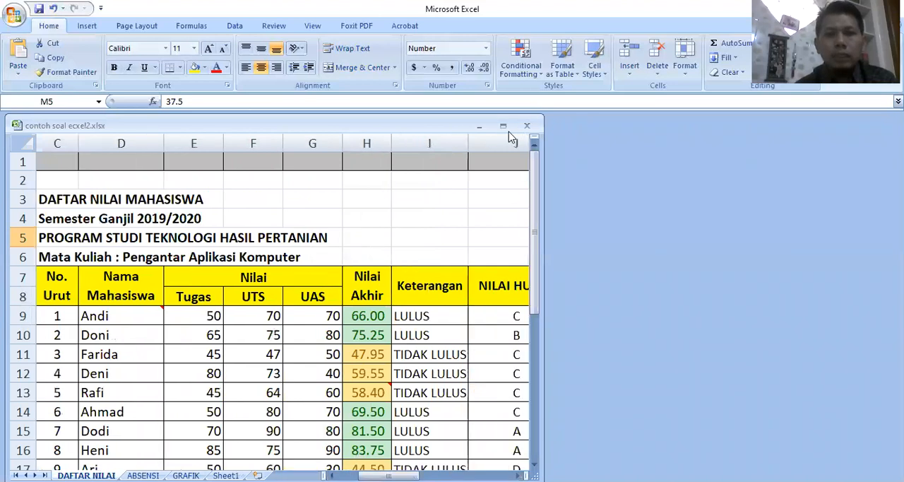
left_click(487, 194)
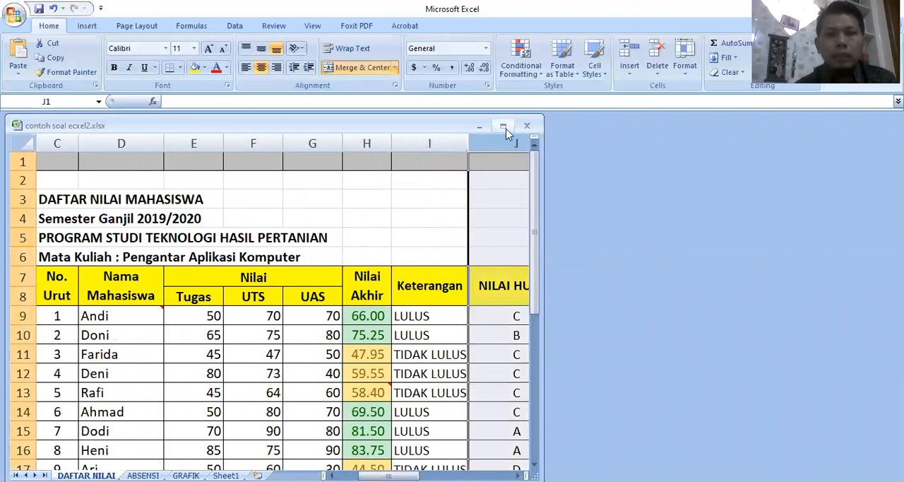
left_click(354, 295)
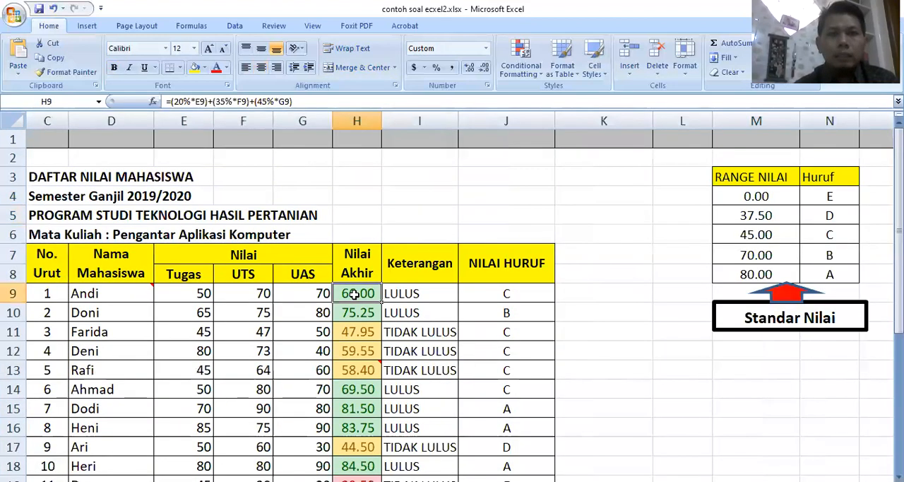
key("Down")
key("Down")
key("Down")
key("Down")
key("Down")
key("Down")
key("Down")
key("Down")
key("Down")
key("Down")
key("Down")
key("Down")
key("Down")
key("Down")
key("Down")
key("Down")
key("Down")
key("Down")
key("Down")
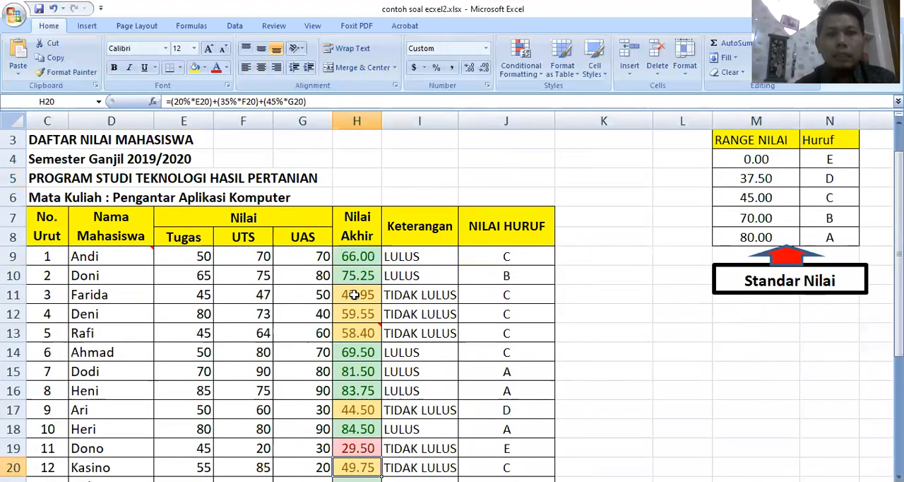
key("Up")
key("Up")
key("Up")
key("Up")
key("Up")
key("Up")
key("Up")
key("Up")
key("Up")
key("Up")
key("Up")
key("Up")
key("Up")
key("Up")
key("Up")
key("Up")
key("Up")
key("Up")
key("Up")
key("Up")
key("Up")
key("Up")
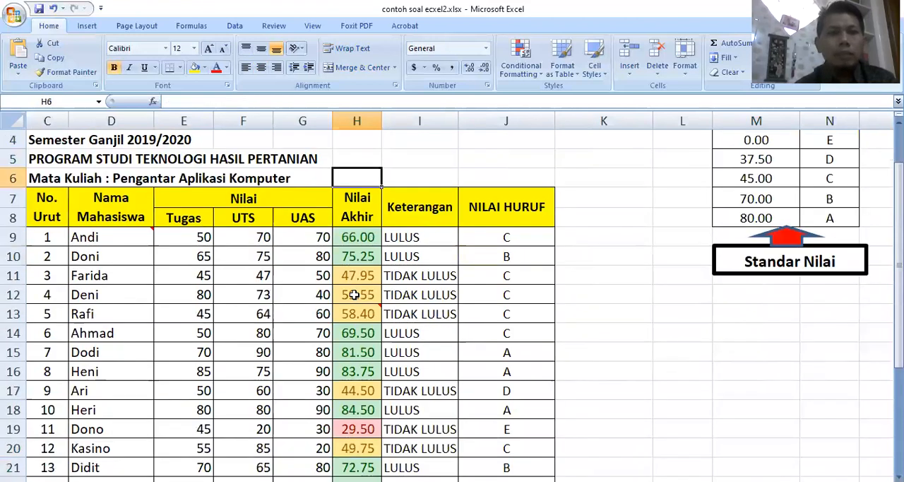
Clear all the students' Nilai Akhir formulas in H9:H23
key("Down")
key("Down")
key("Down")
key("Down")
key("Up")
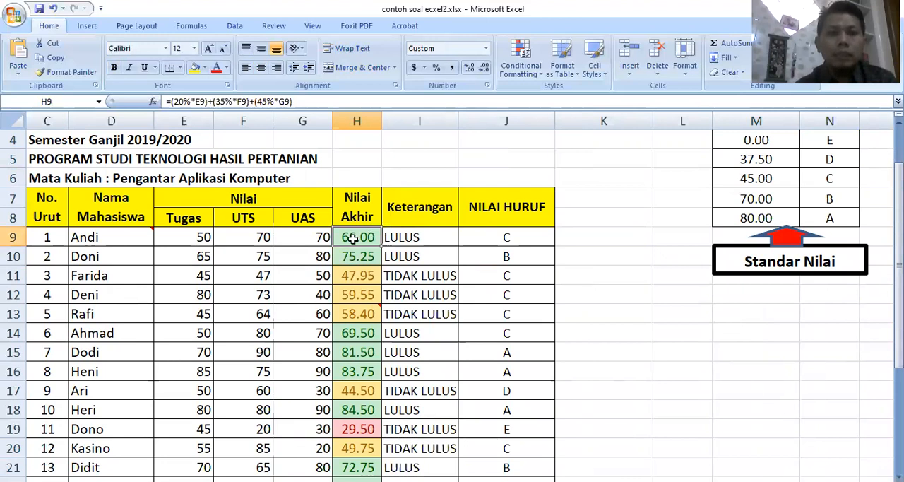
left_click_drag(352, 238, 382, 478)
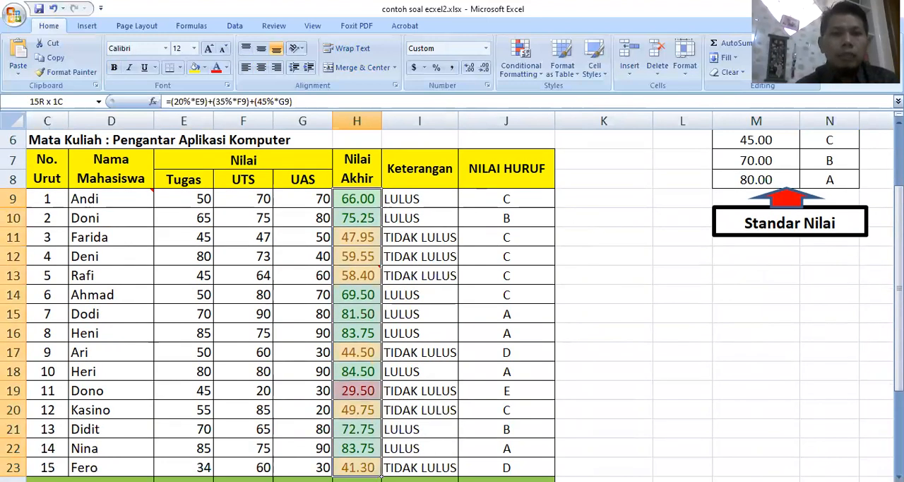
key("Delete")
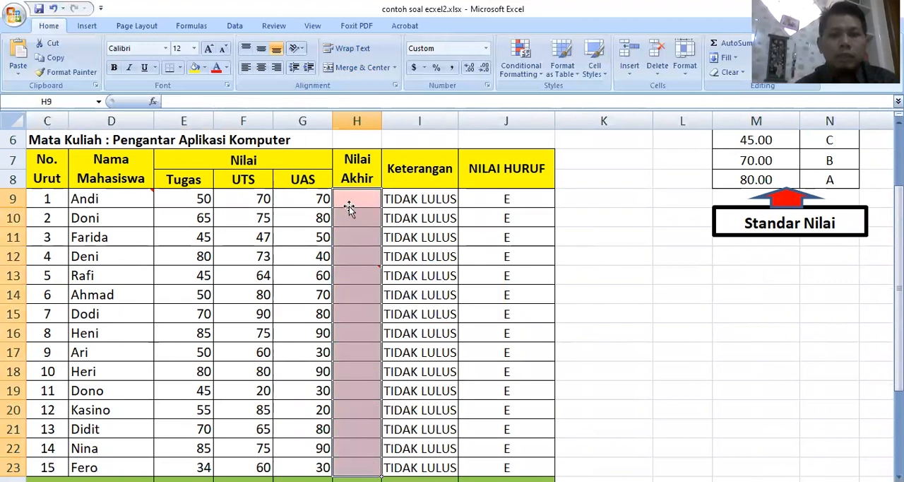
Begin the Nilai Akhir formula in H9 with 20% of the Tugas score: =(20%*E9)
left_click(349, 206)
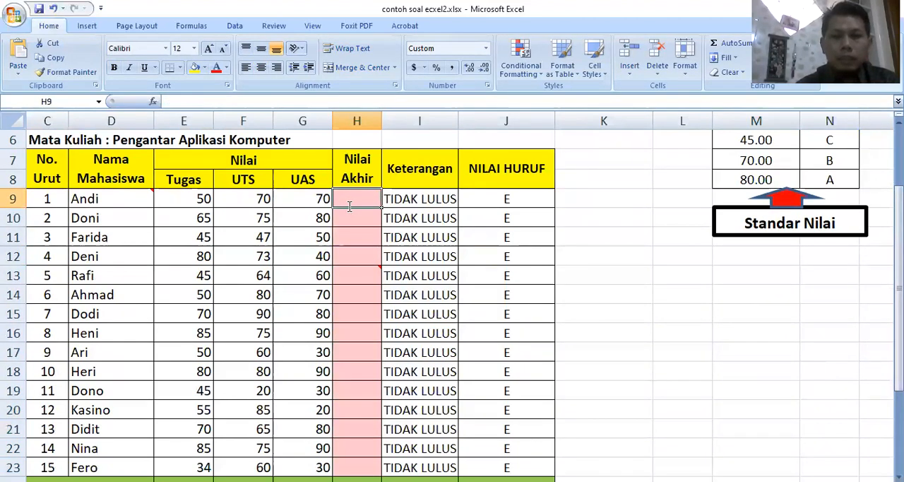
type("=")
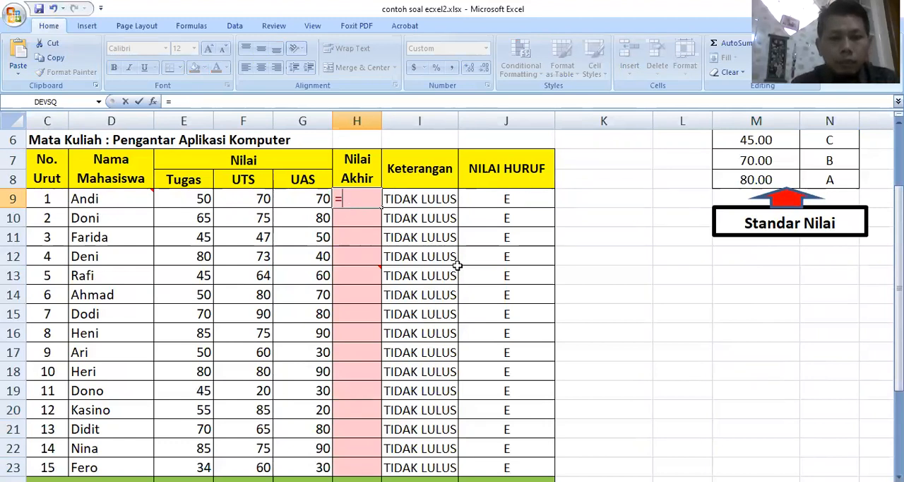
type("20%")
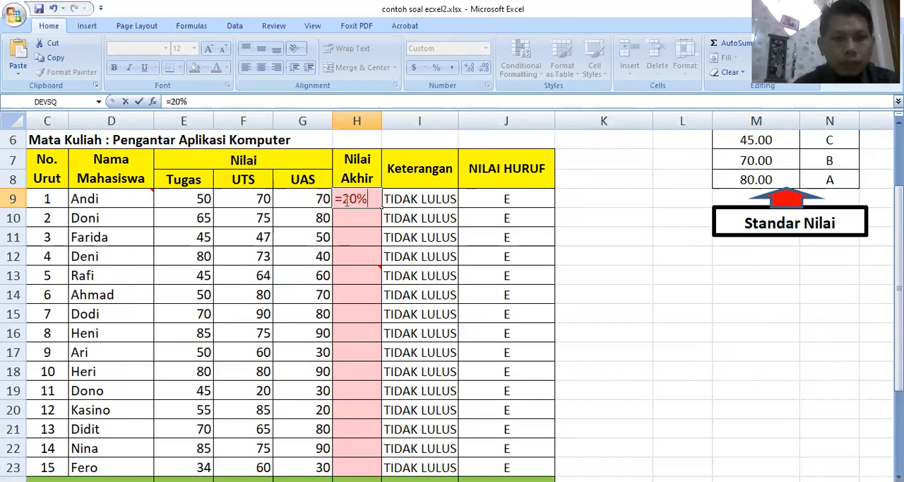
type("*")
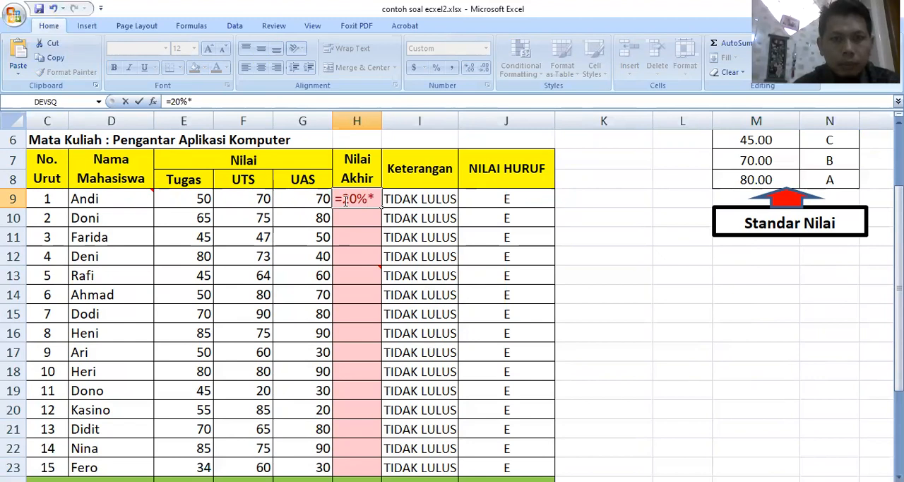
left_click(345, 199)
type("(")
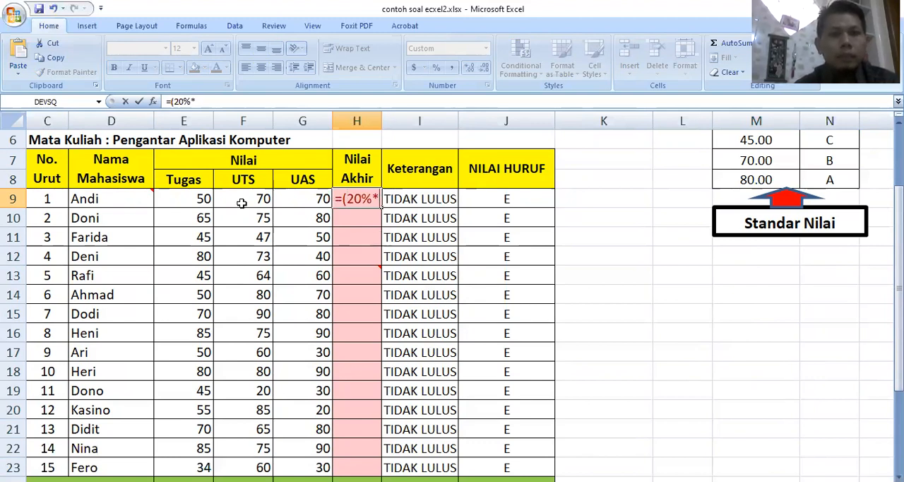
left_click(183, 200)
type(")+(")
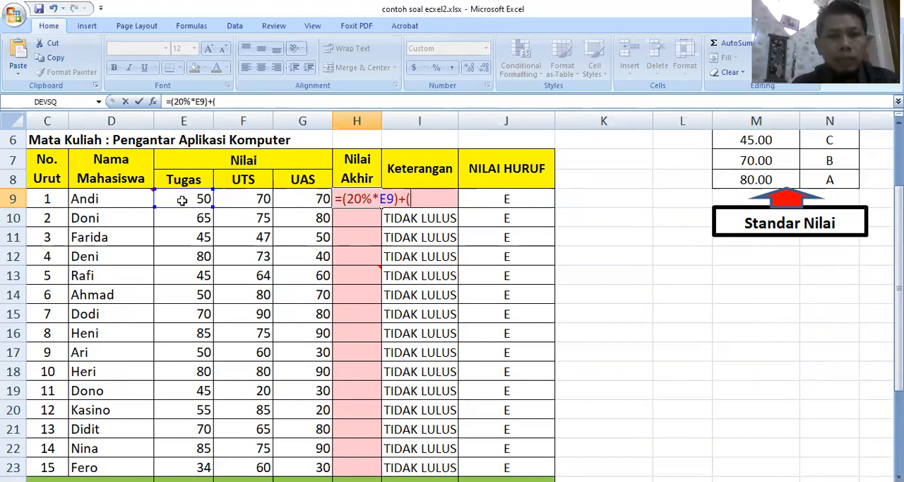
type("35%")
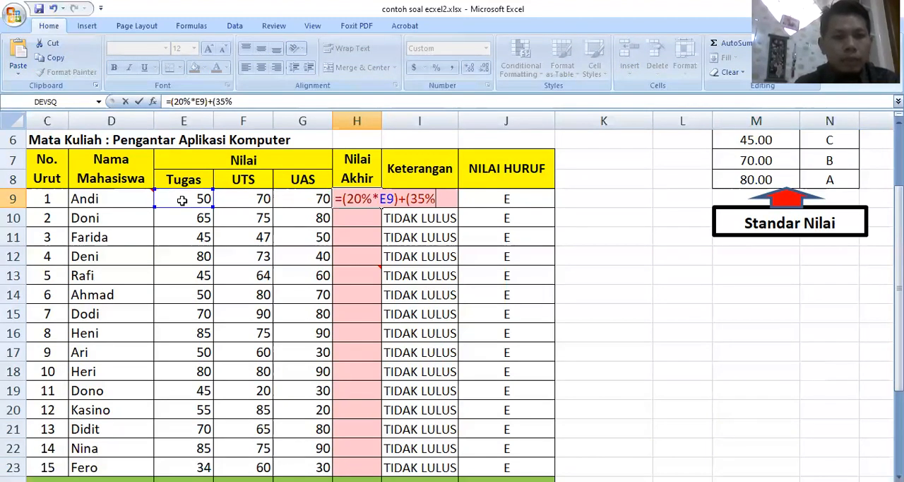
type("*")
Extend the H9 formula with 35% of the UTS score: +(35%*F9)
left_click(245, 195)
type(")")
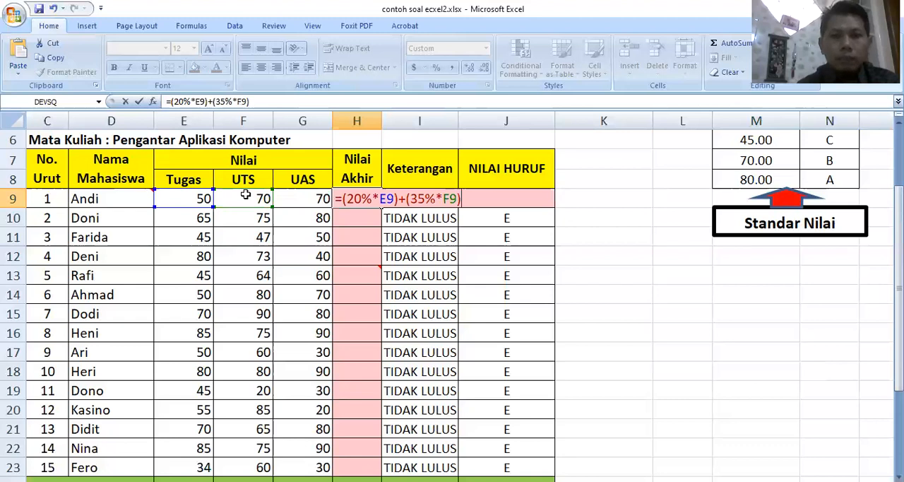
type("+")
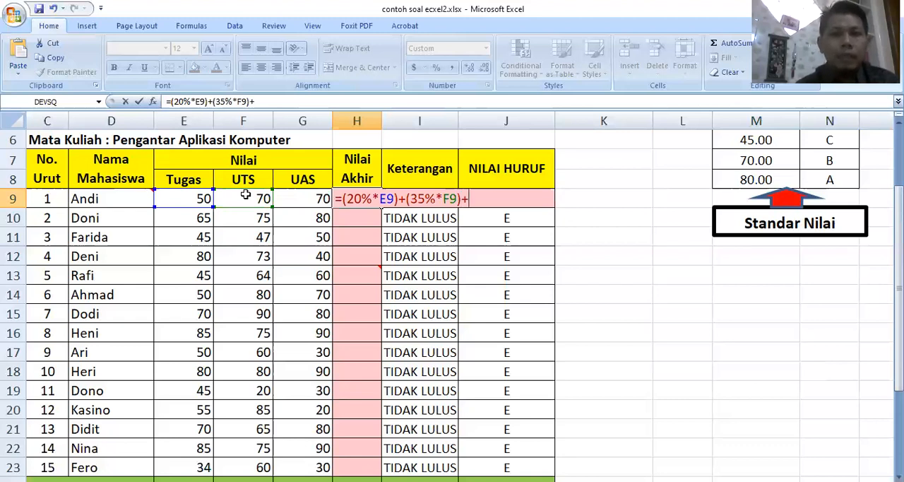
Complete the H9 formula with 45% of the UAS score: +(45%*G9)
type("(45%*")
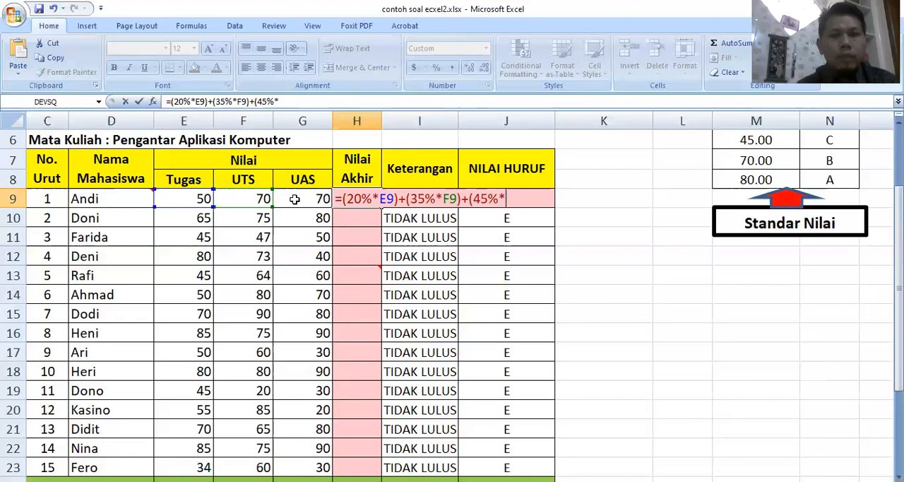
left_click(295, 199)
type(")")
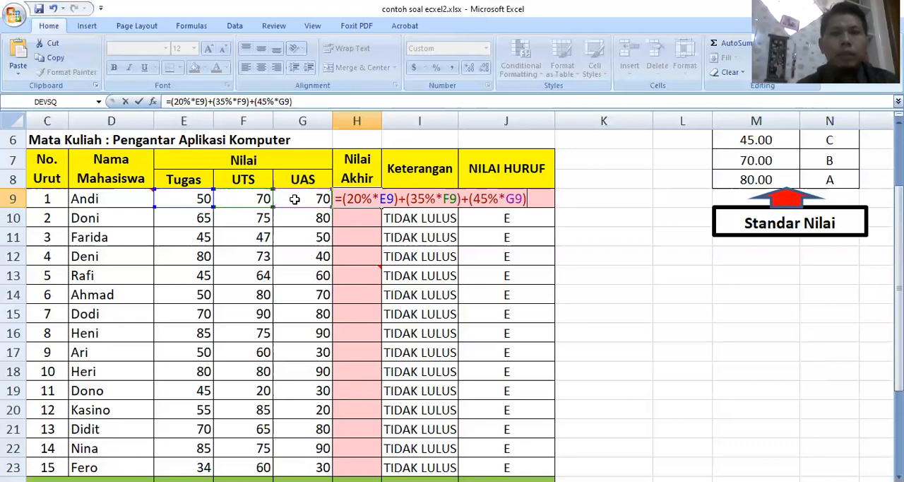
Fill the Nilai Akhir formula from H9 down through H23 for all students
left_click(351, 198)
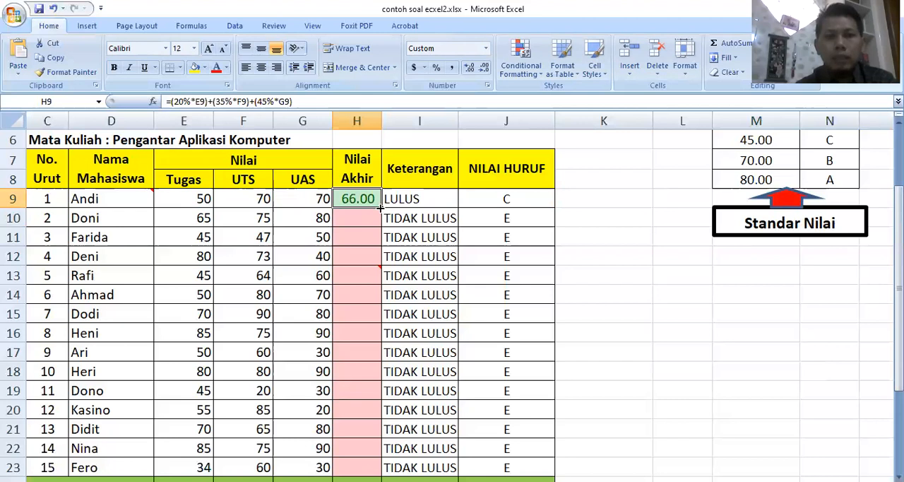
left_click_drag(381, 207, 377, 349)
left_click_drag(379, 266, 382, 477)
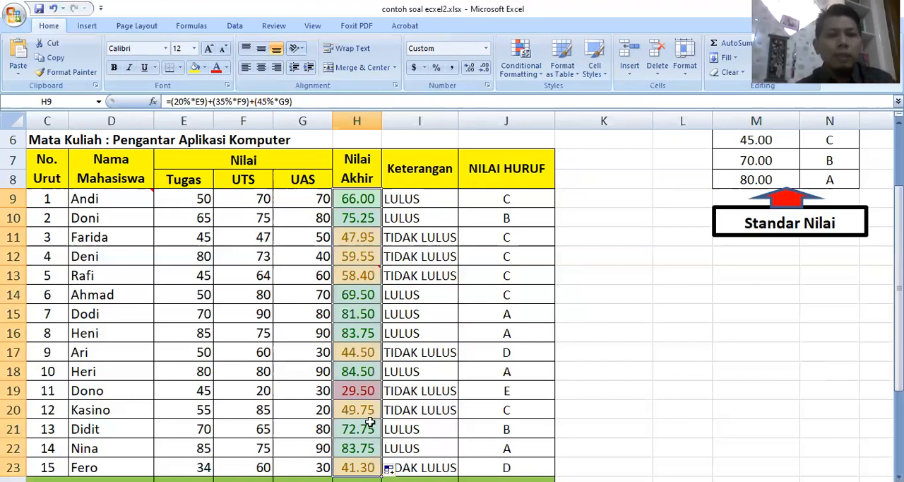
Check the filled Nilai Akhir formulas cell by cell in column H
left_click(361, 391)
key("Up")
key("Up")
key("Up")
key("Up")
key("Down")
key("Down")
key("Down")
key("Down")
key("Down")
key("Down")
key("Down")
key("Down")
key("Up")
key("Up")
key("Up")
key("Up")
key("Up")
key("Up")
key("Up")
key("Up")
key("Up")
Clear the Keterangan and NILAI HURUF formulas in I10:J23, leaving only the row 9 formulas
key("Up")
key("Up")
key("Up")
key("Up")
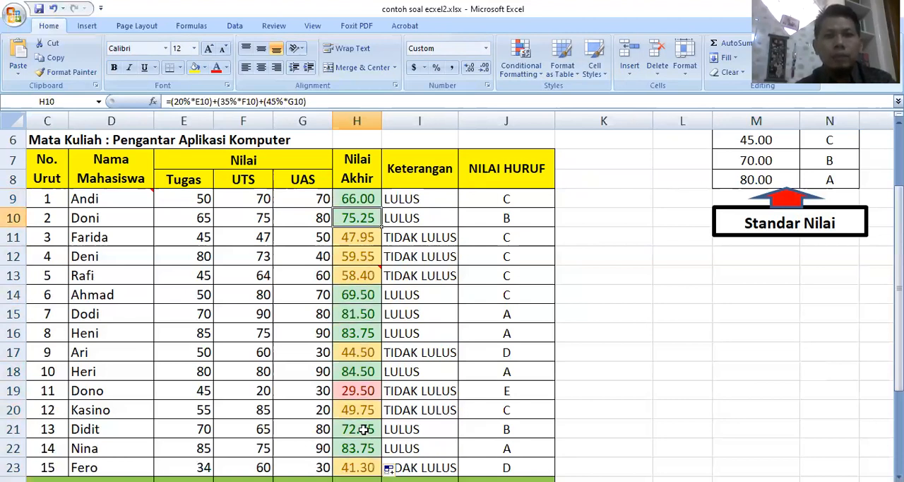
key("Up")
key("Up")
key("Down")
key("Right")
key("Right")
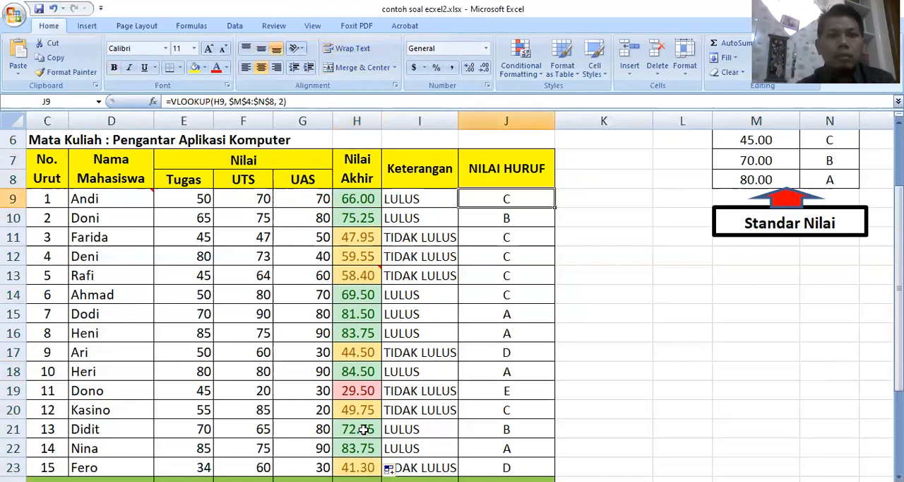
left_click_drag(412, 200, 521, 230)
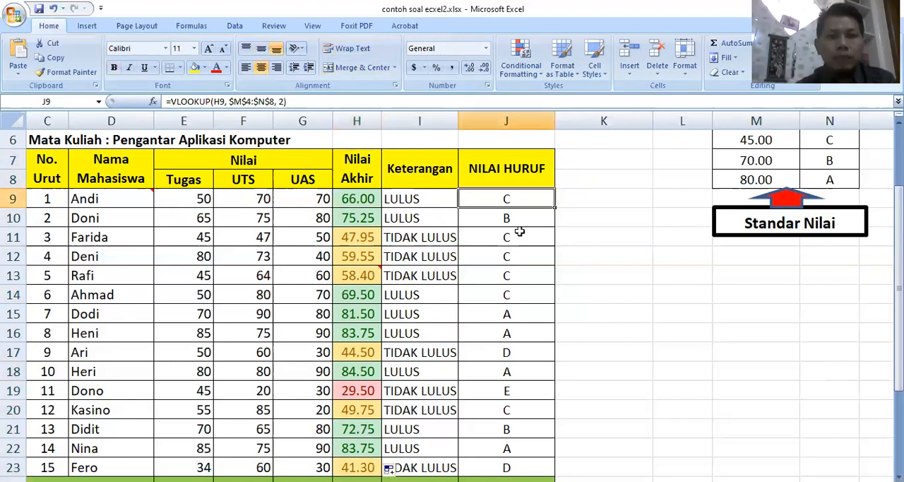
left_click_drag(501, 383, 506, 470)
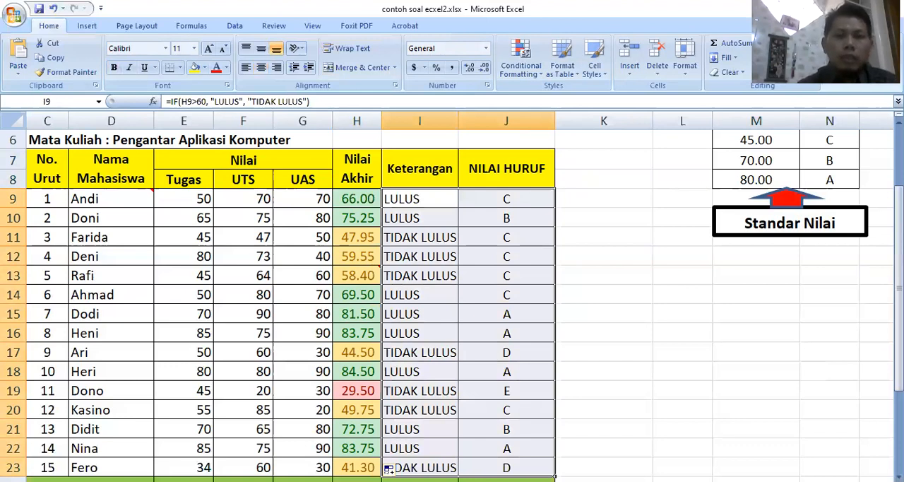
key("Down")
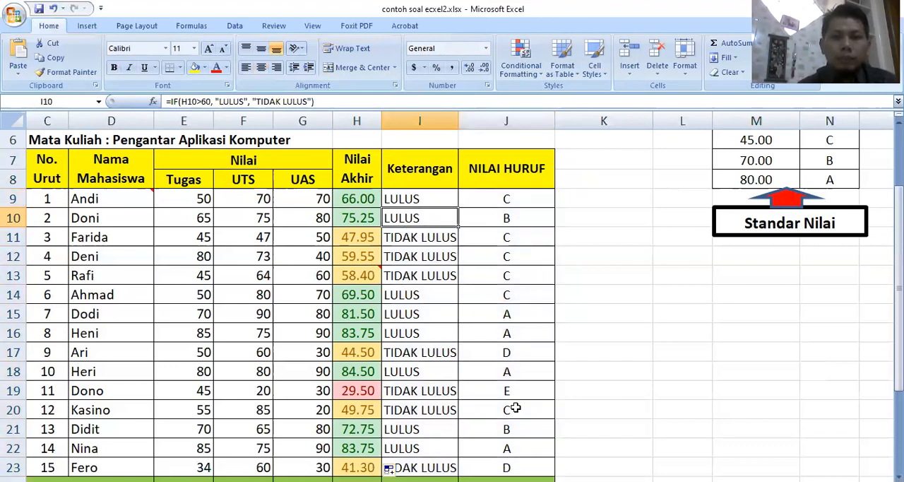
key("ctrl+shift+Down")
key("shift+Right")
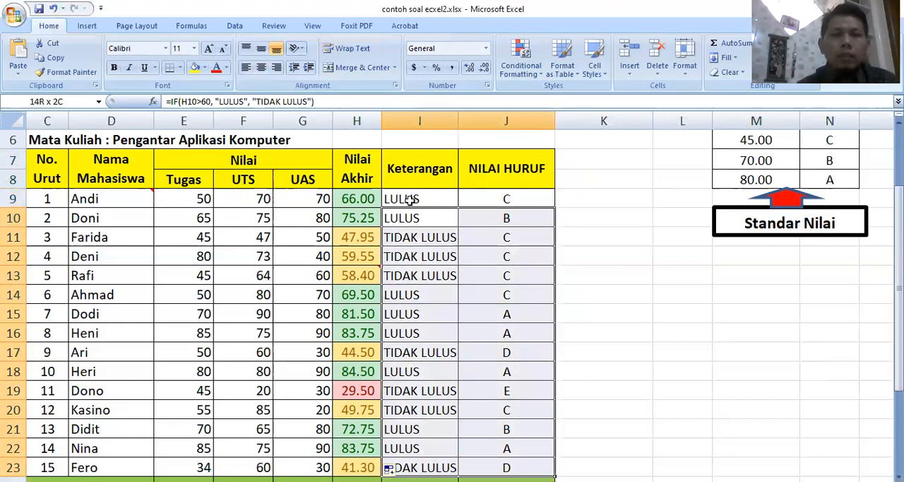
key("Delete")
key("Up")
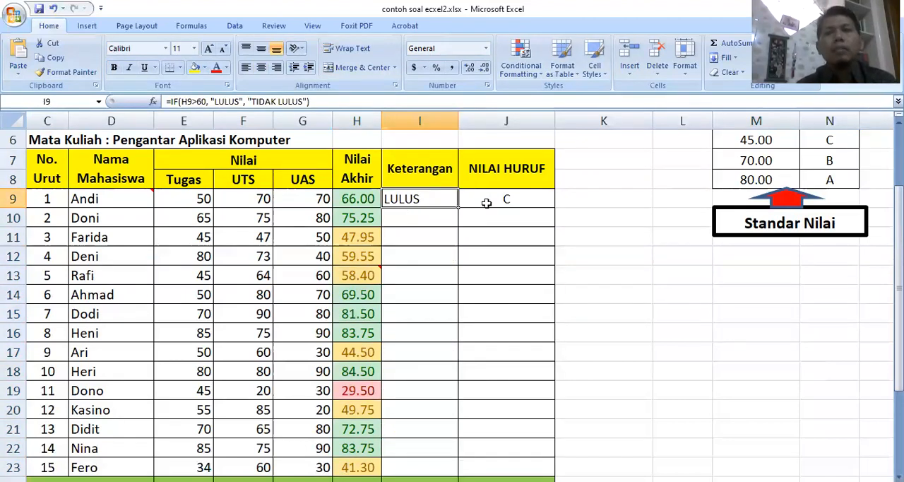
Clear the existing Keterangan formula from cell I9
key("shift+Right")
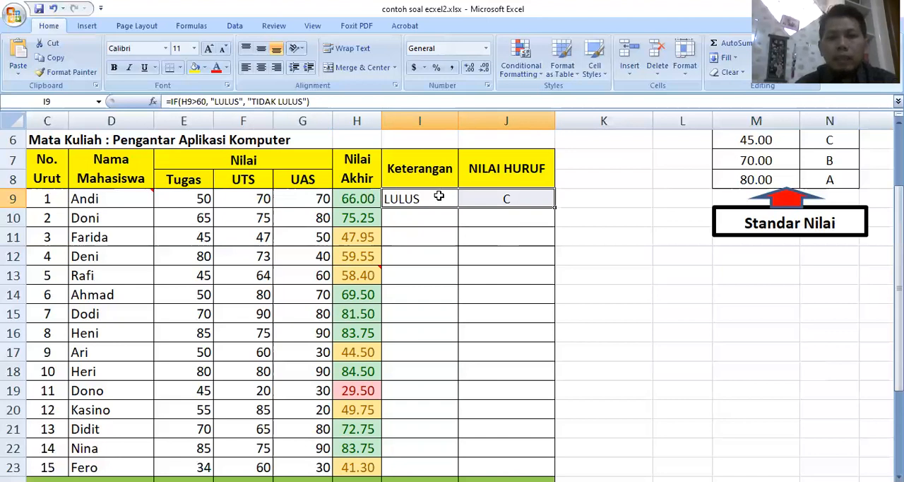
left_click(439, 196)
key("Delete")
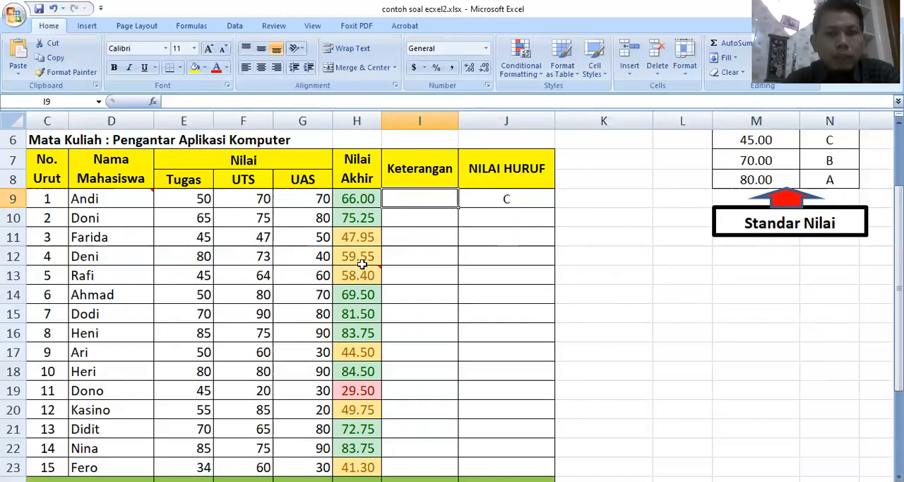
mouse_move(359, 274)
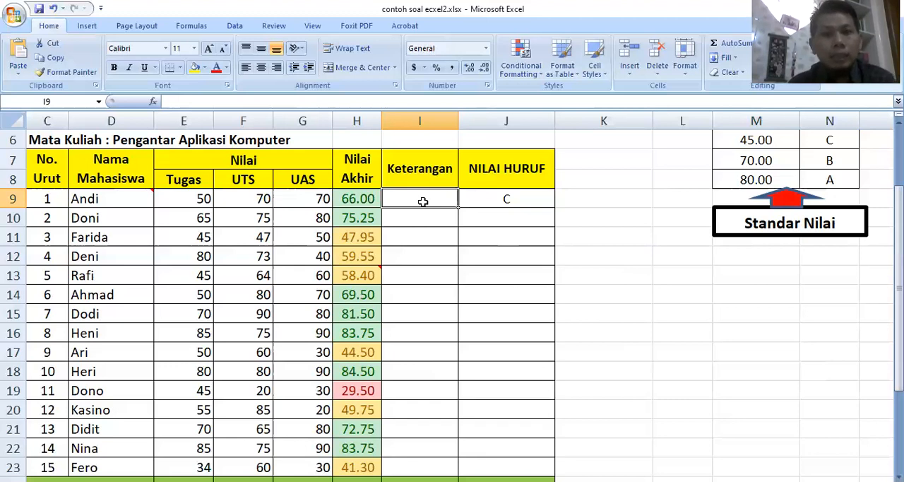
Begin an IF formula in I9 that tests whether the Nilai Akhir exceeds 60: =IF(H9>60,
type("=")
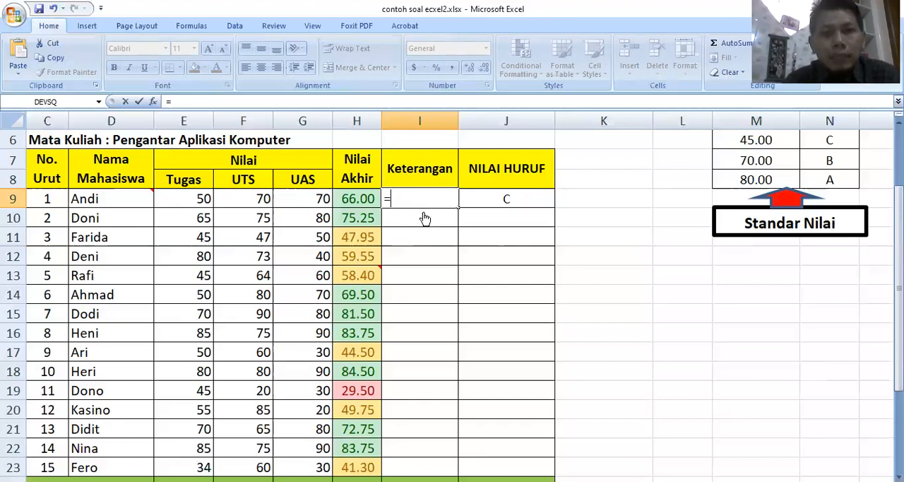
type("IF(")
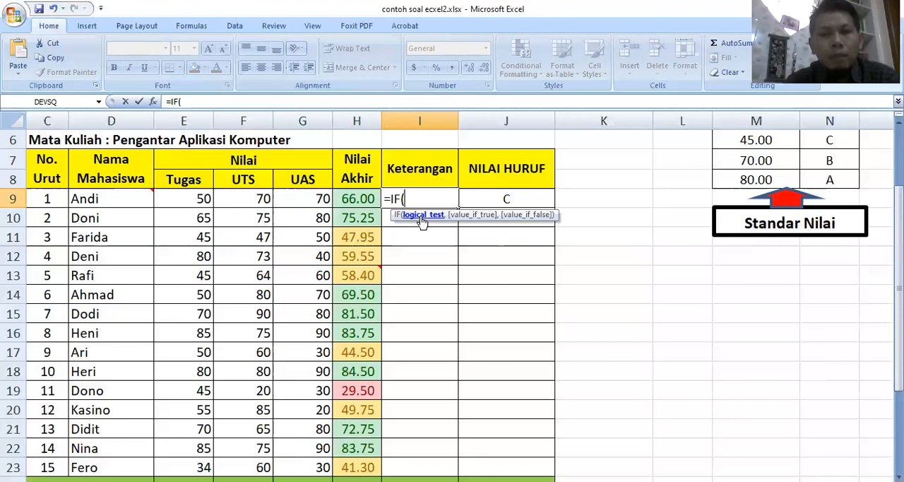
left_click(359, 198)
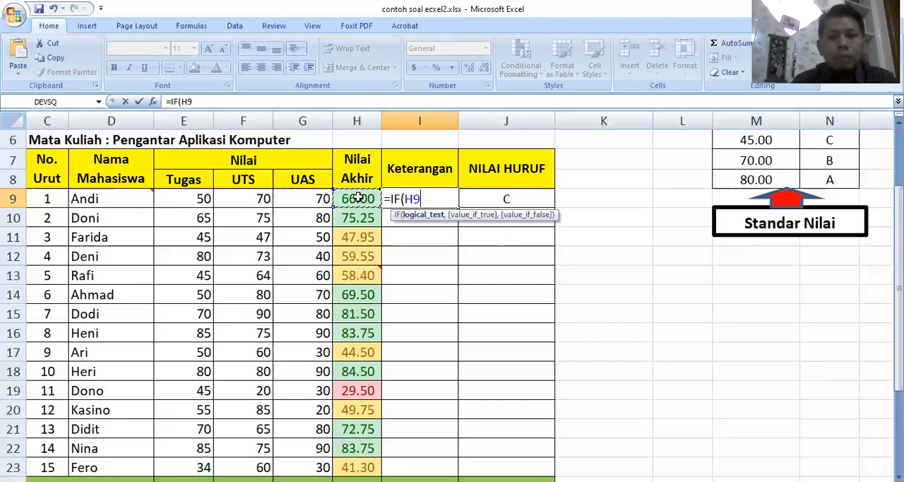
type(">")
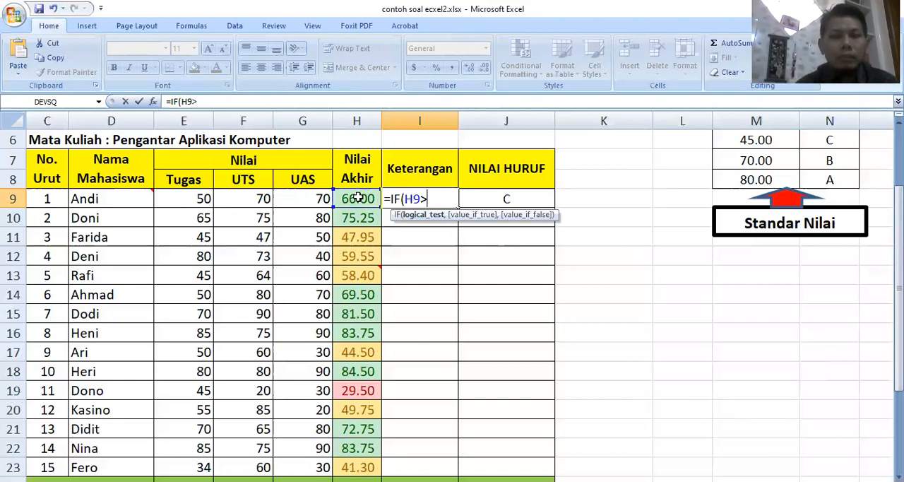
type("60")
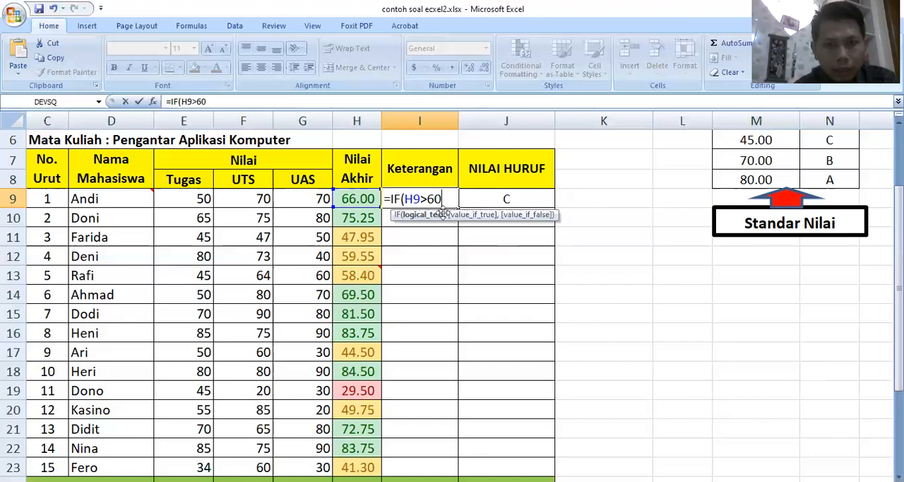
type(",")
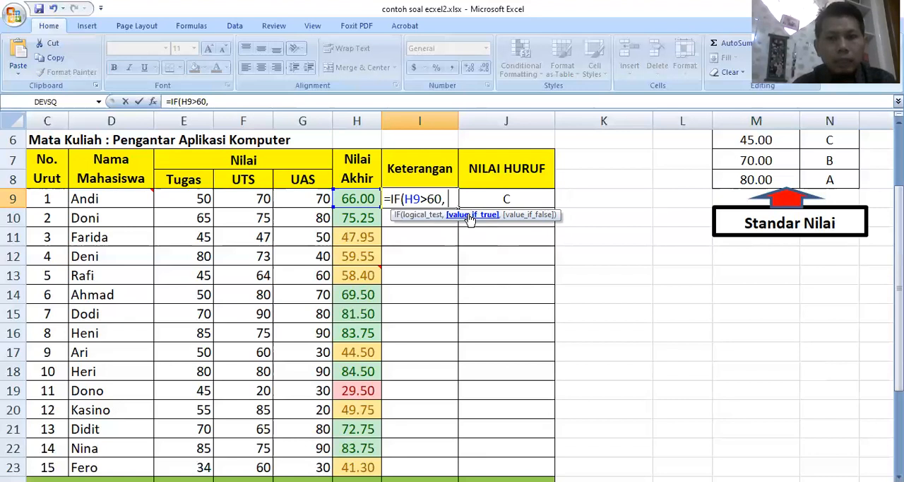
Add "LULUS" as the value-if-true argument of the I9 formula
type("\"")
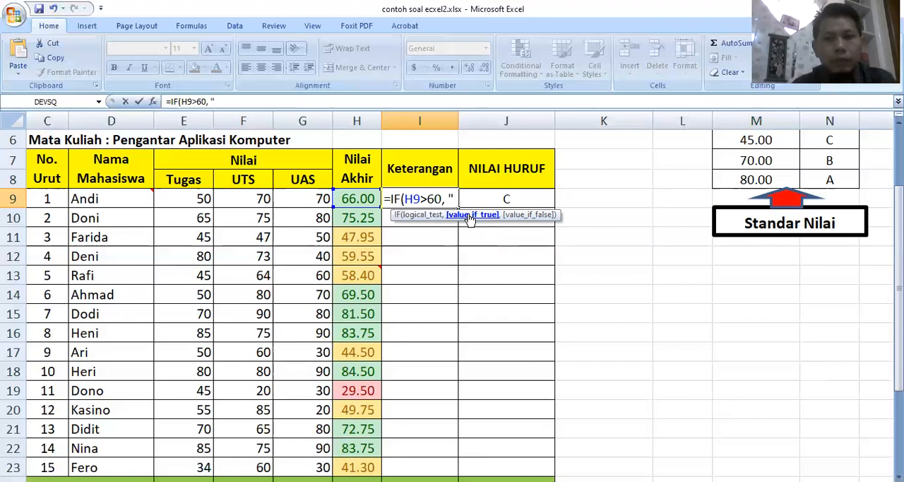
type("LULUS")
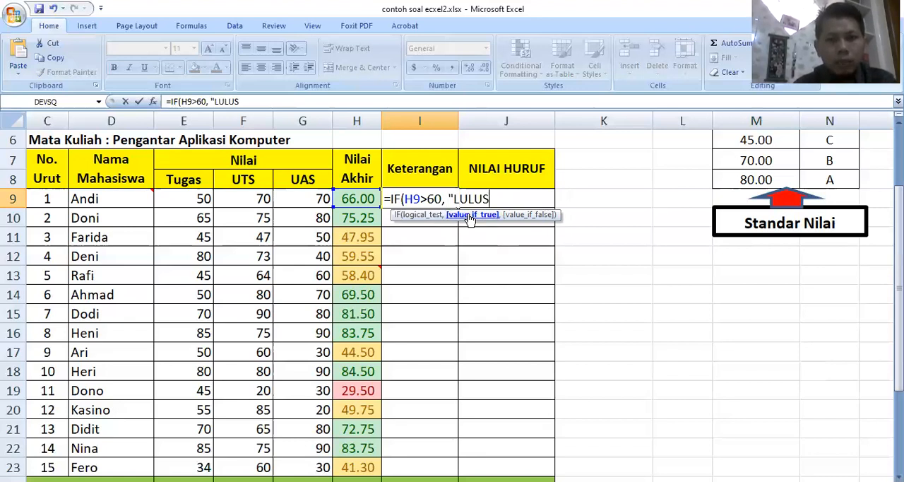
type("\"")
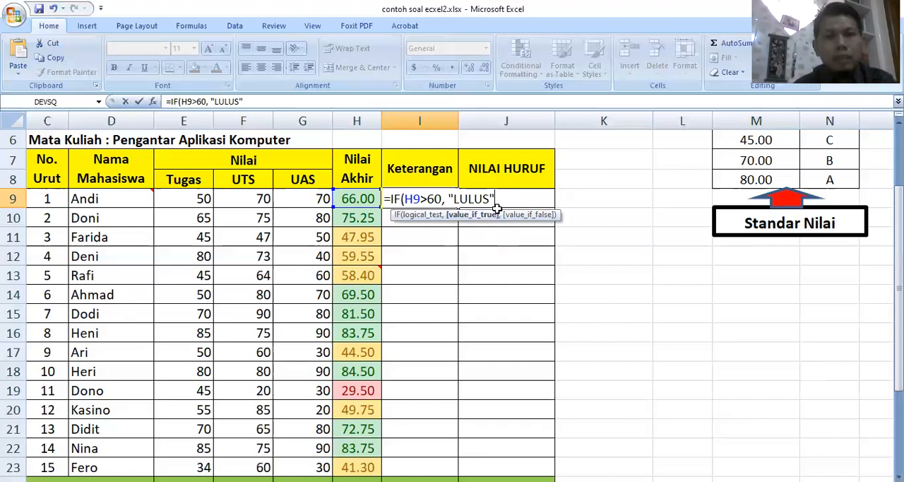
type(",")
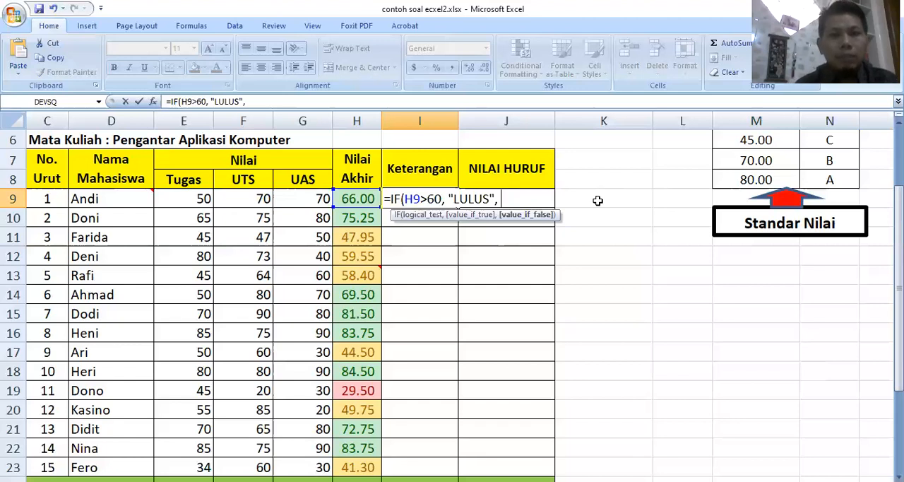
type(" \"")
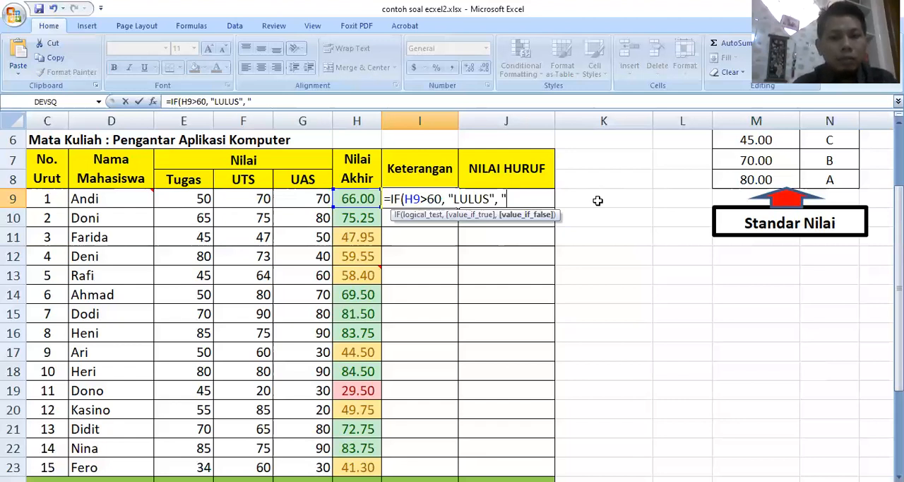
type("TID")
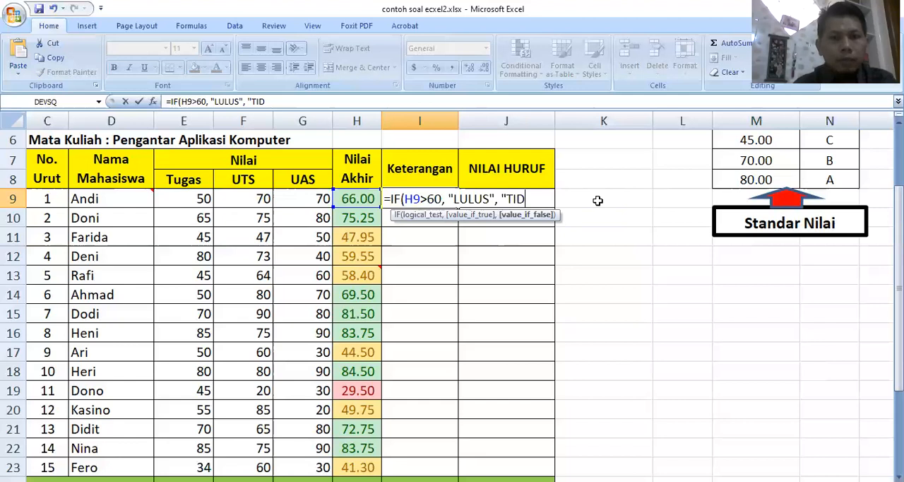
type("AK LULUSA")
Add "TIDAK LULUS" as the value-if-false argument, close the I9 formula and enter it
key("BackSpace")
type("\"")
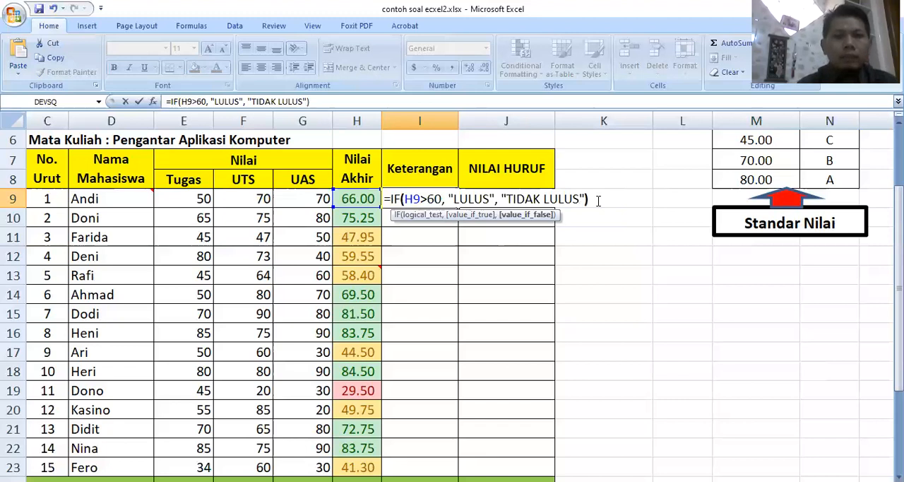
type(")")
key("Tab")
key("Tab")
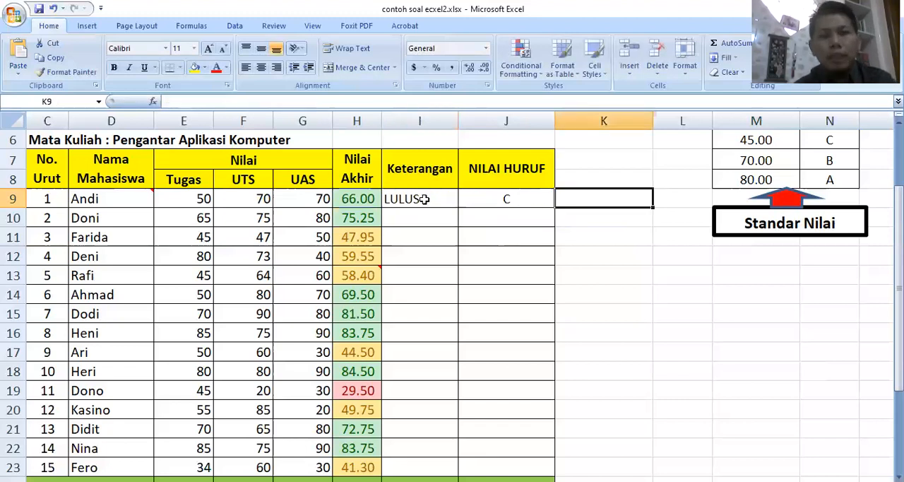
Fill the Keterangan formula from I9 down through I23 for all students
left_click(423, 199)
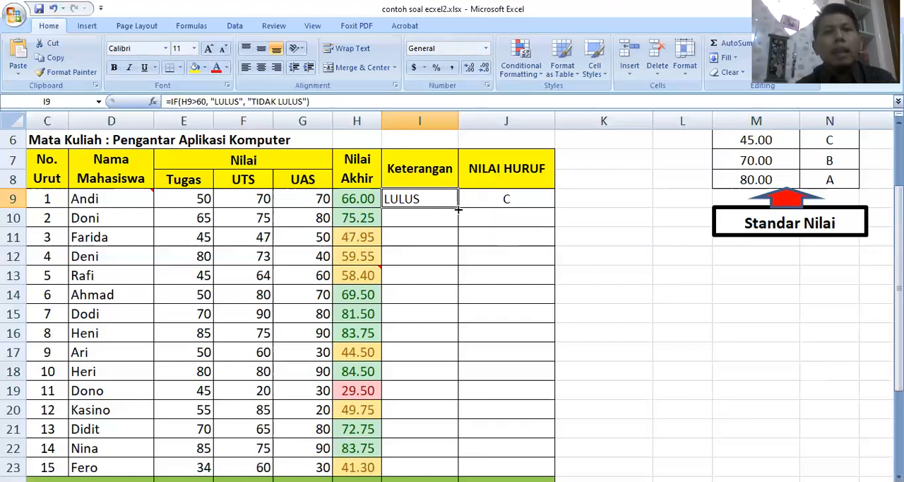
left_click_drag(457, 222, 447, 408)
left_click_drag(446, 353, 446, 466)
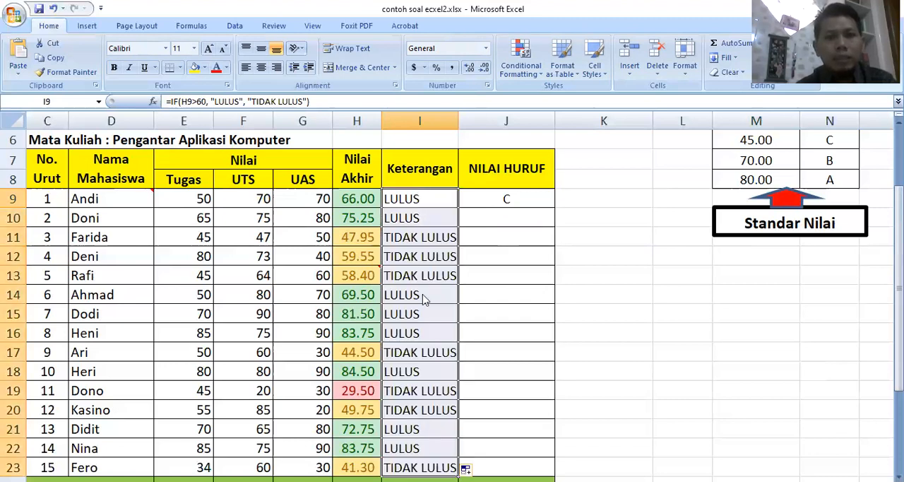
Compare the Nilai Akhir scores with their Keterangan results in rows 11, 9, 14 and 15
left_click(346, 233)
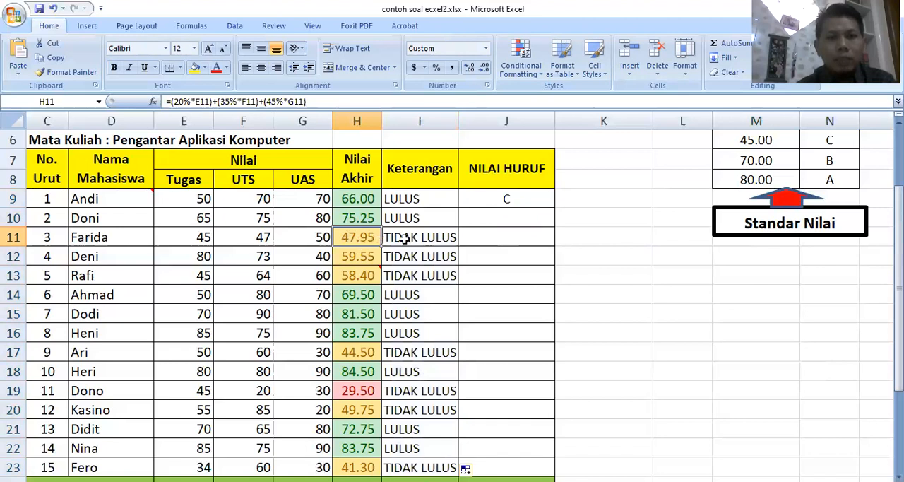
key("Right")
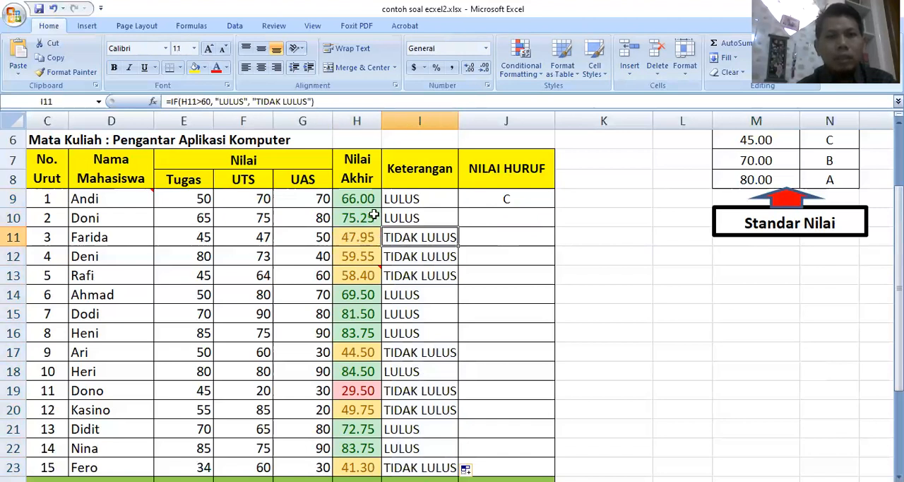
left_click(356, 200)
left_click(420, 202)
left_click(356, 297)
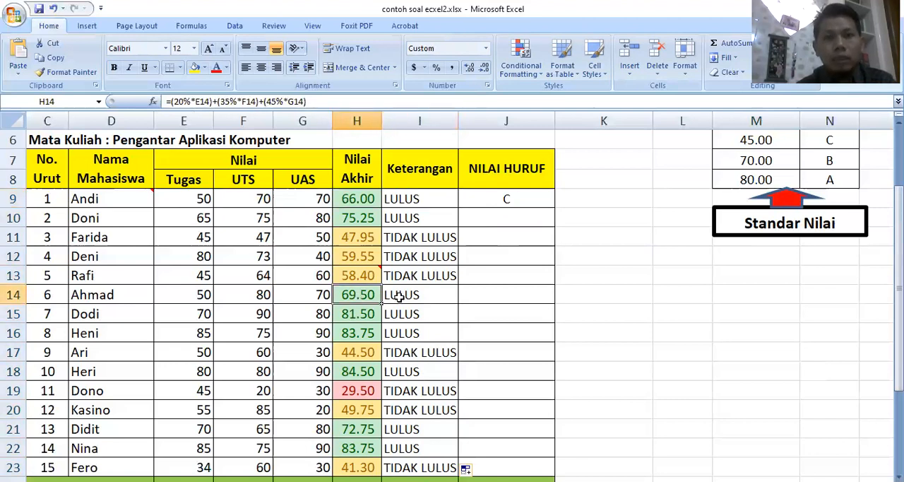
key("Right")
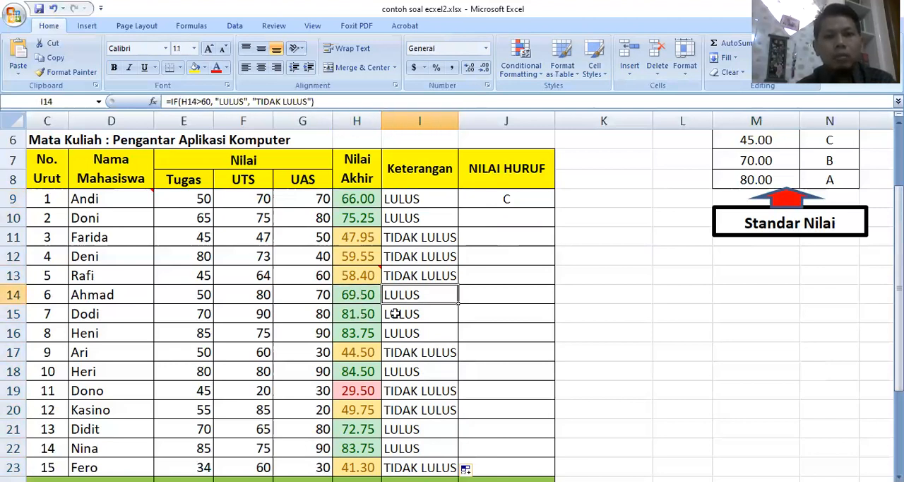
left_click(360, 315)
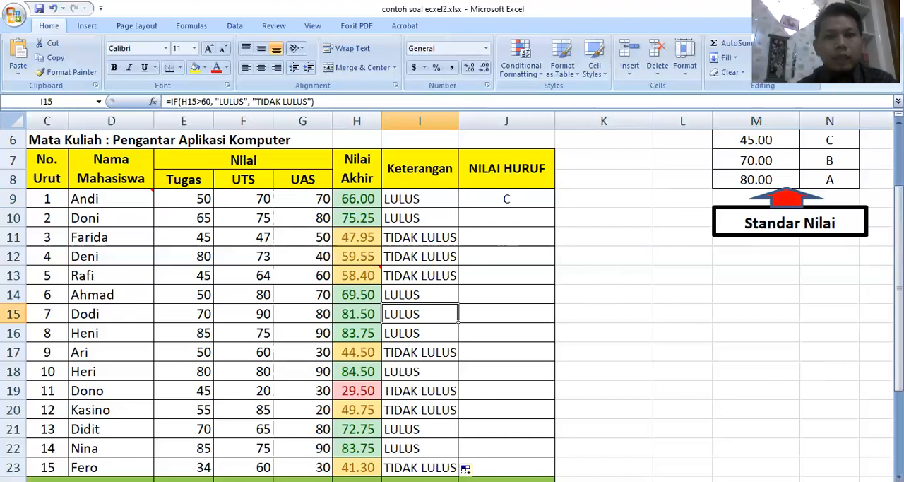
Examine the Standar Nilai table in M3:N8, which matches score ranges to letter grades
left_click_drag(898, 347, 899, 325)
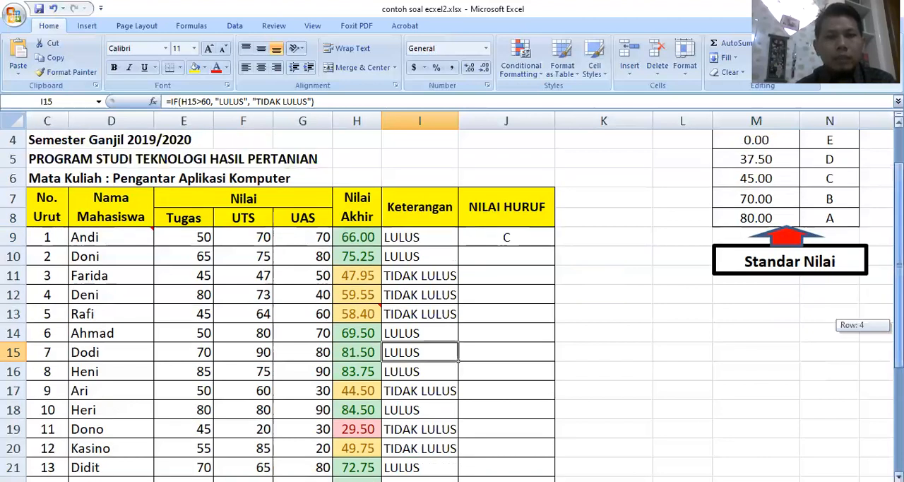
scroll(435, 332, "up", 1)
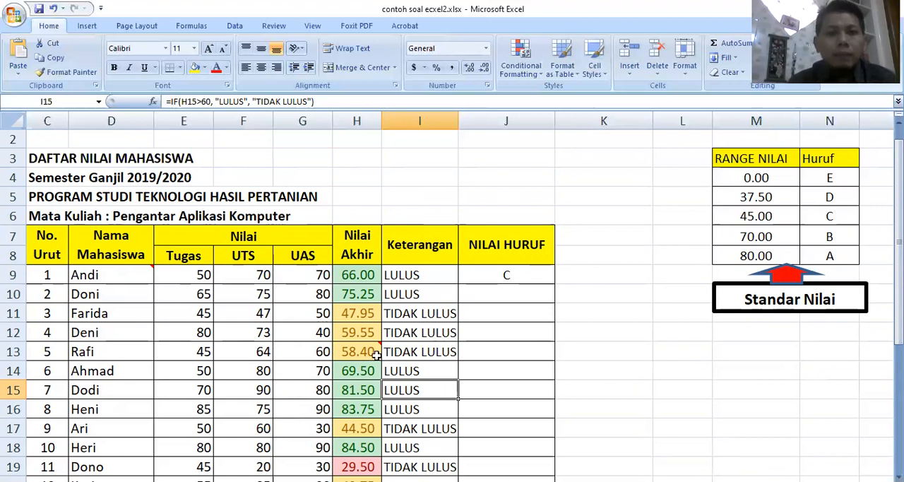
mouse_move(377, 354)
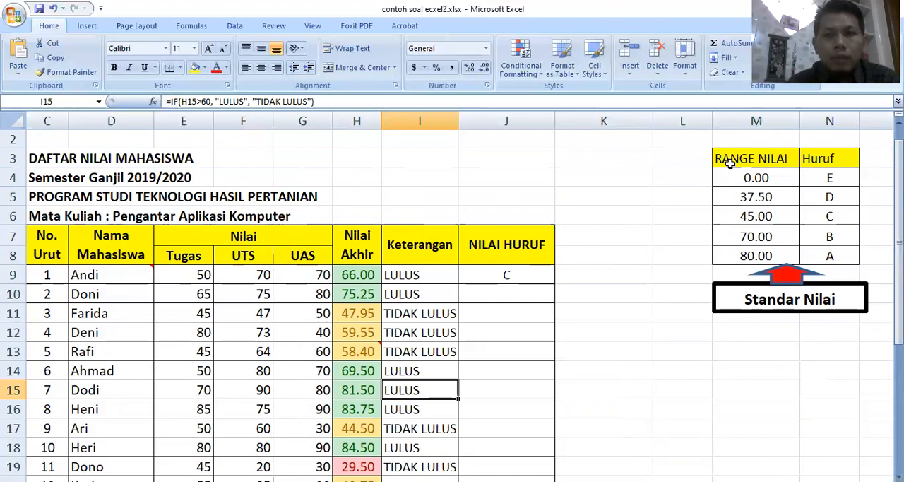
left_click_drag(734, 158, 812, 260)
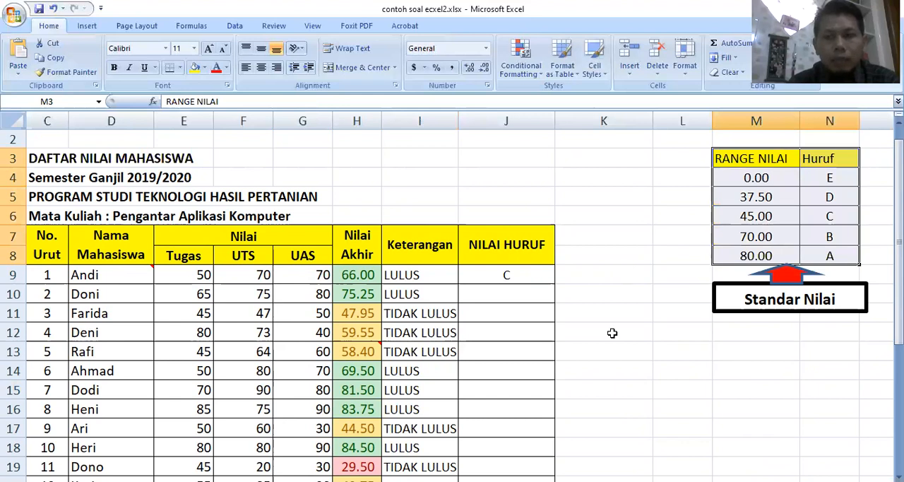
left_click(609, 276)
key("Down")
key("Down")
key("Down")
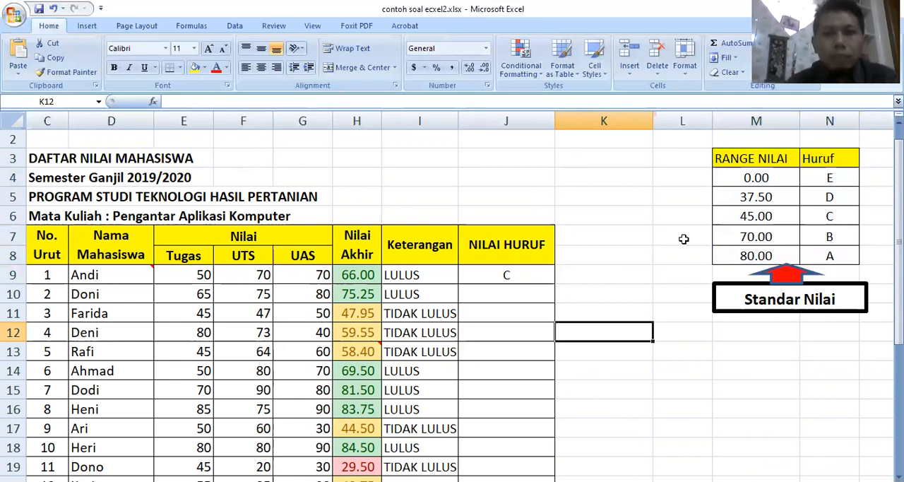
Replace the existing content of NILAI HURUF cell J9 with the start of a VLOOKUP formula using H9 as lookup value
left_click(510, 277)
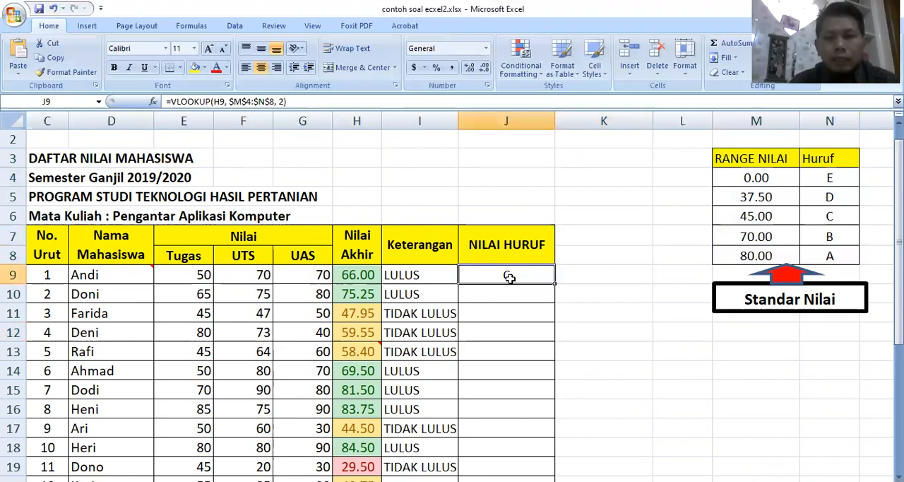
key("Delete")
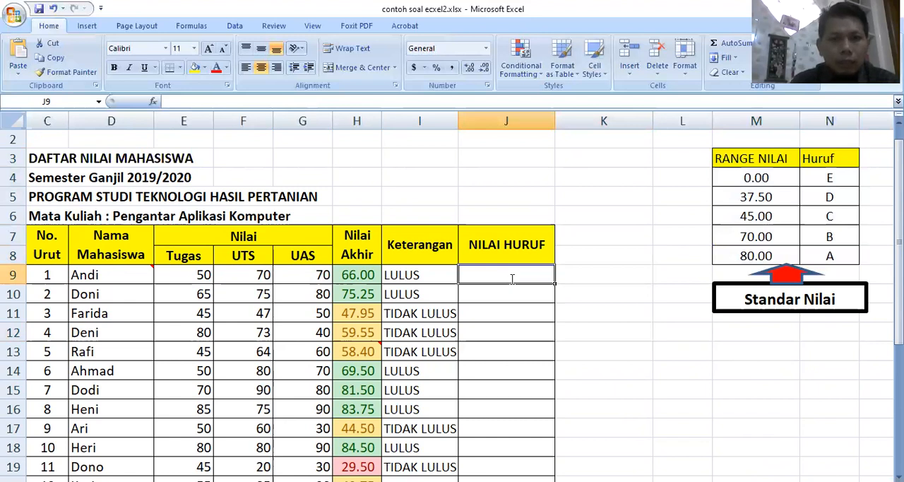
type("=")
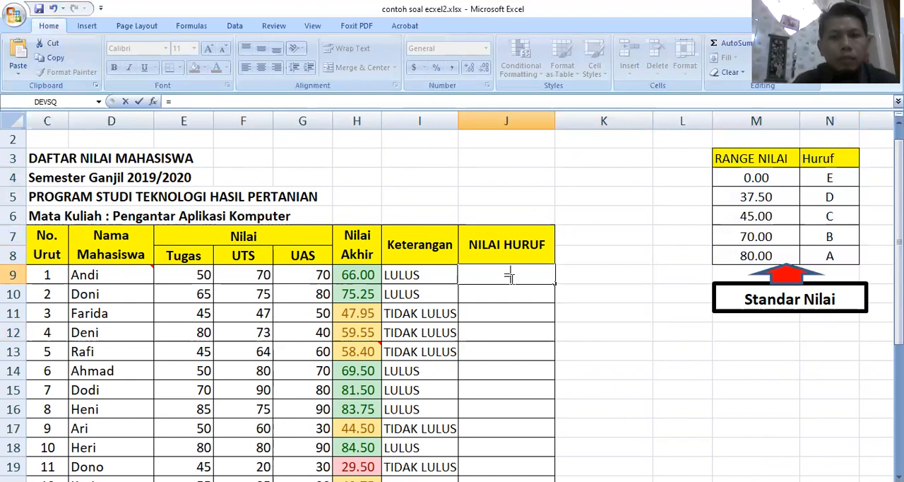
type("VLOOKUP")
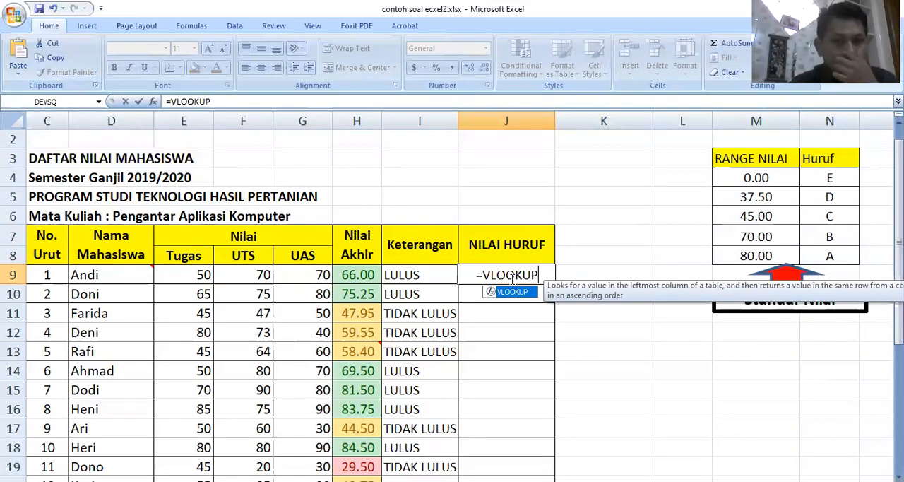
type("(")
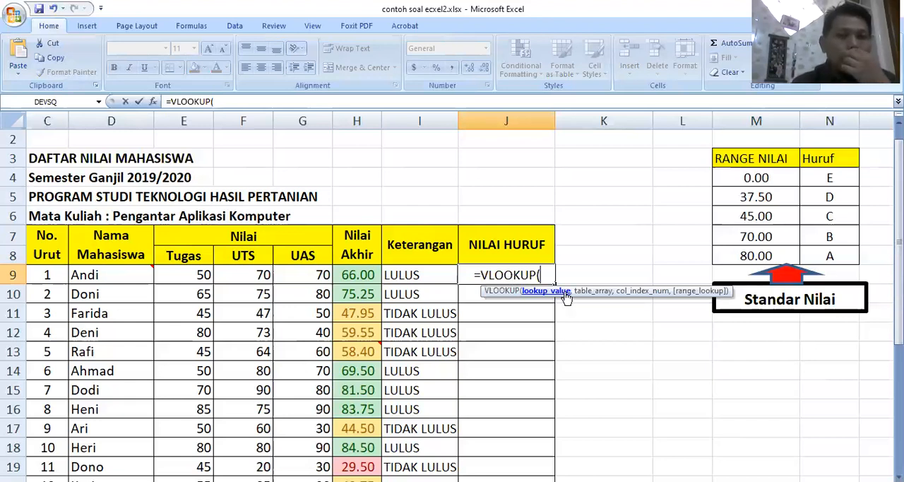
left_click(371, 275)
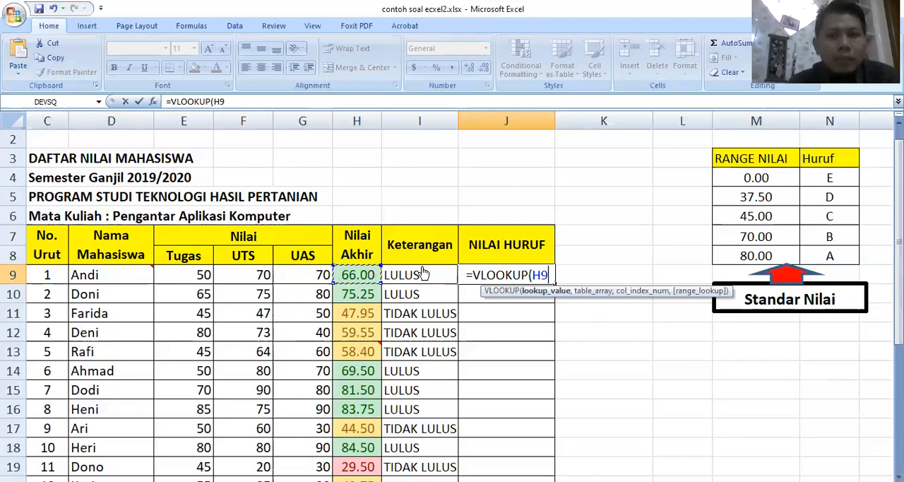
type(",")
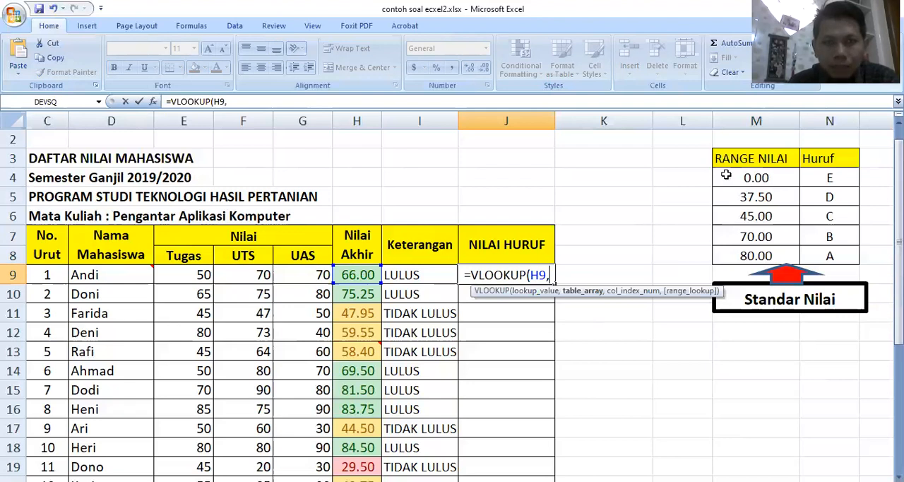
Add the Standar Nilai score and letter range M4:N8 as the table array of the J9 formula
mouse_move(756, 178)
left_mouse_down()
mouse_move(819, 179)
mouse_move(764, 177)
left_mouse_up()
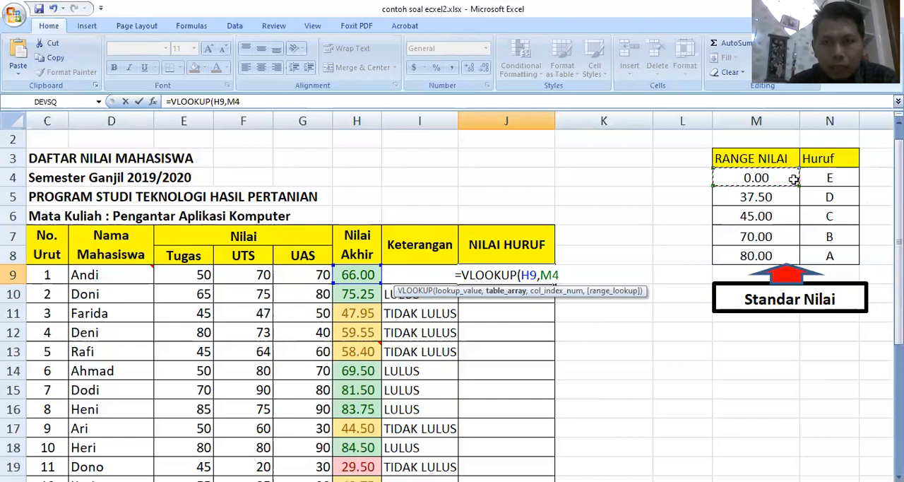
left_click(840, 178, "shift")
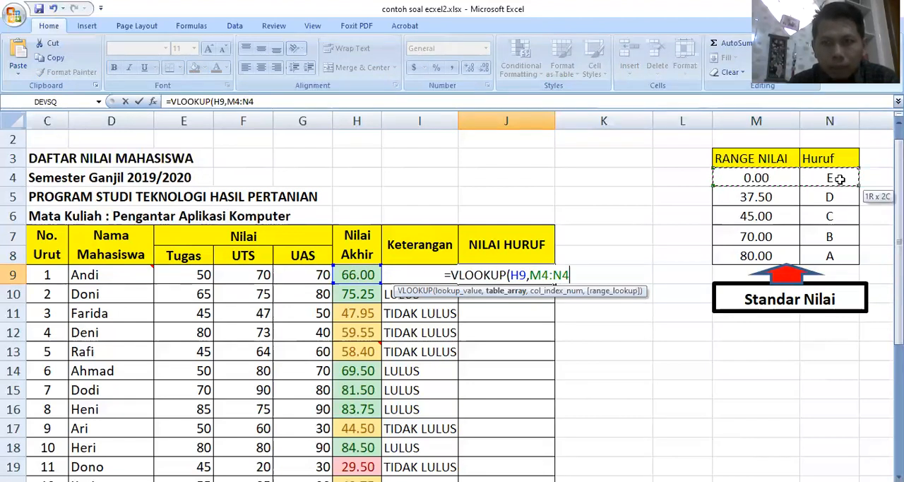
left_click(842, 253, "shift")
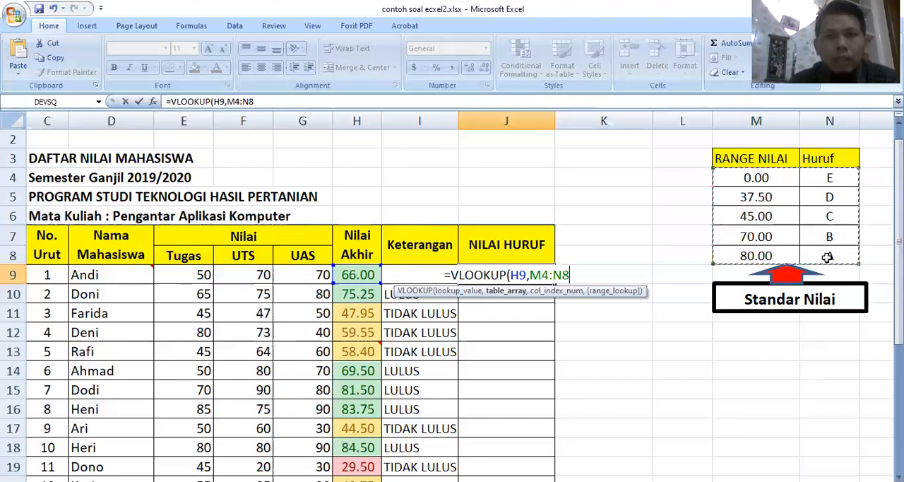
type(",")
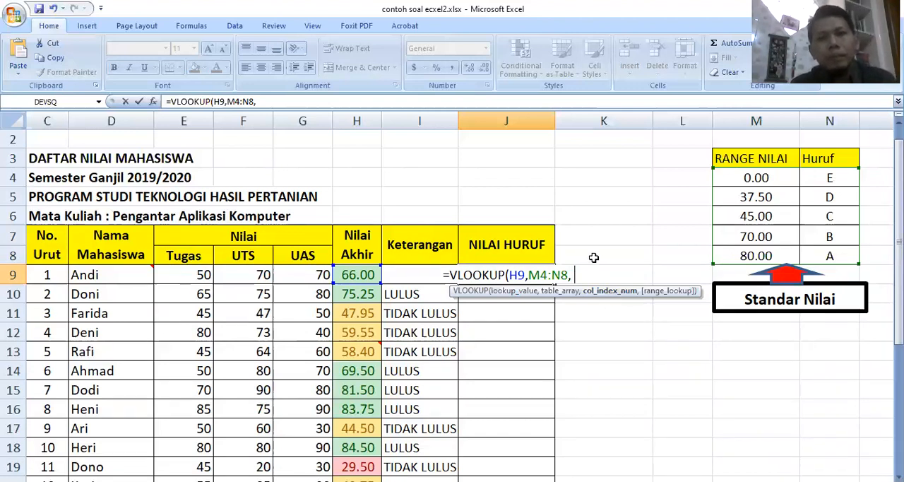
Add 2 as the column index without a range-lookup argument, close the J9 formula and enter it
type("2")
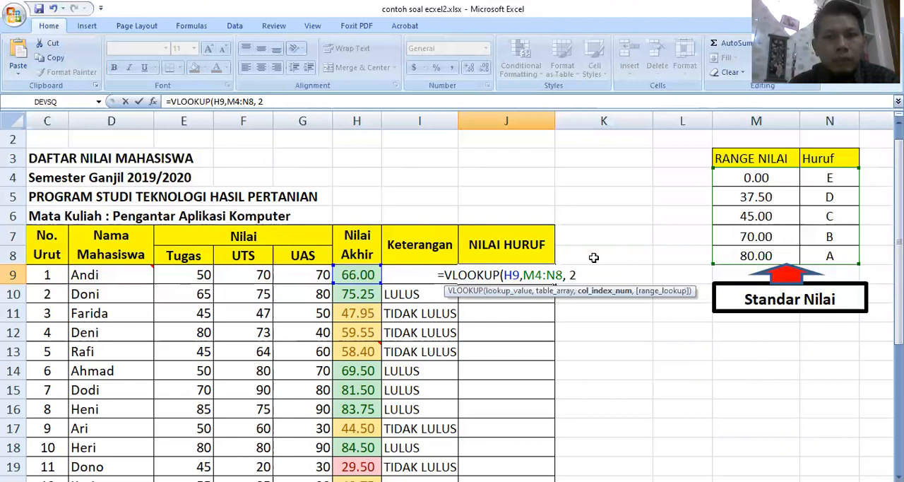
type(",")
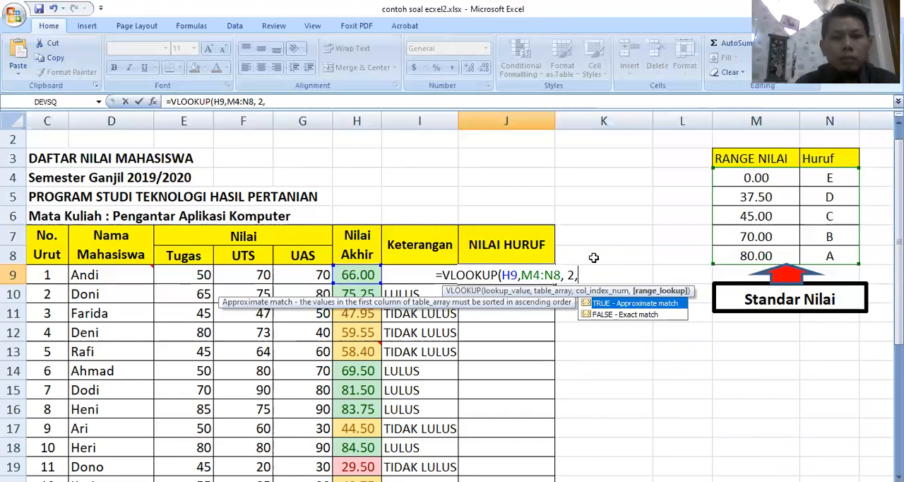
key("BackSpace")
type(")")
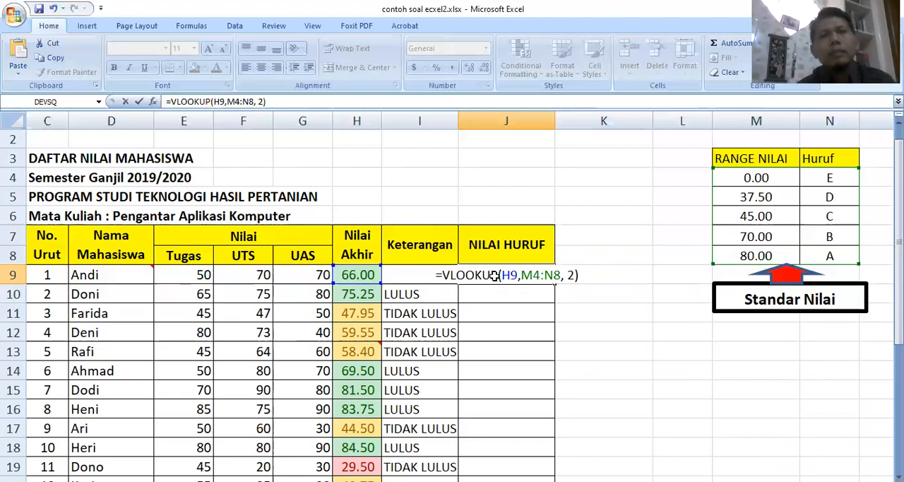
key("Return")
Check the J9 letter grade against the Nilai Akhir score in H9 and the matching threshold in M6
key("Up")
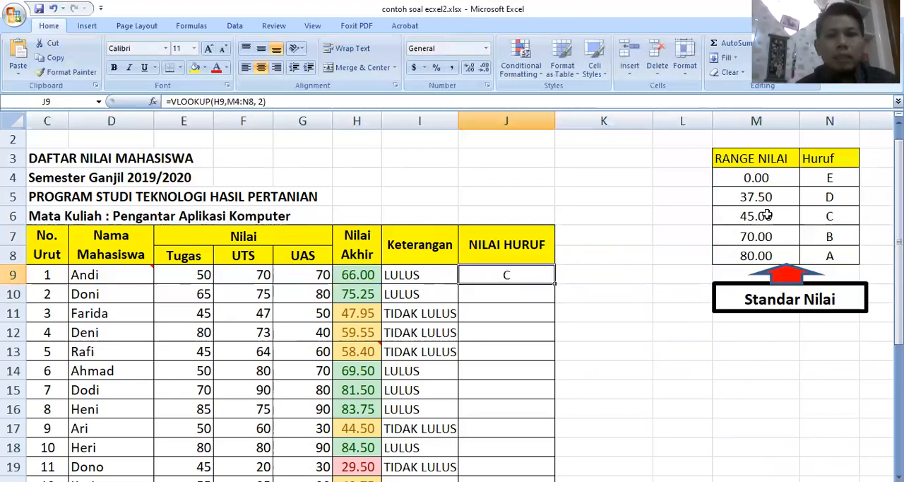
key("Left")
key("Left")
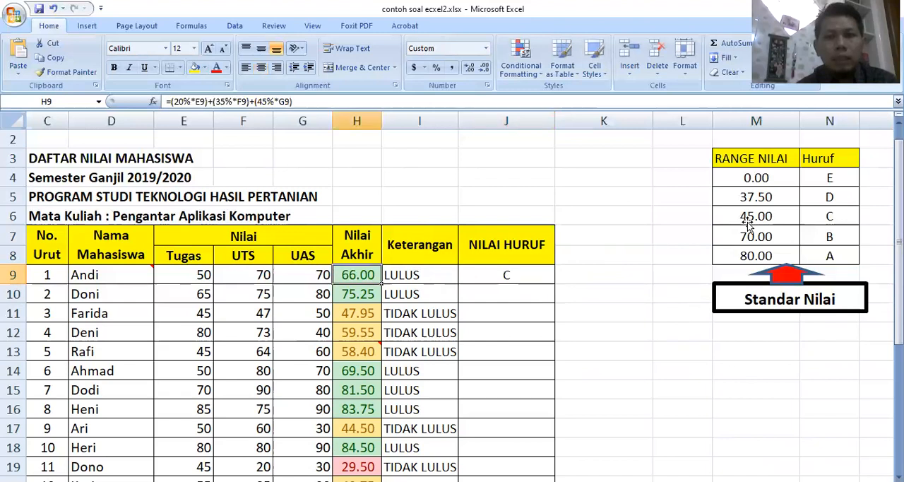
left_click(748, 222)
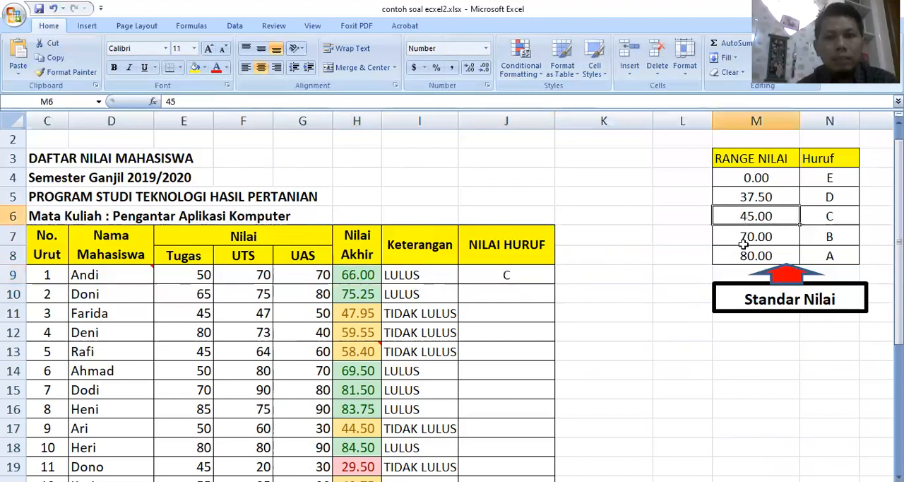
Try to fill the relative-reference VLOOKUP formula from J9 down through J13 and inspect the references in J12
left_click(515, 275)
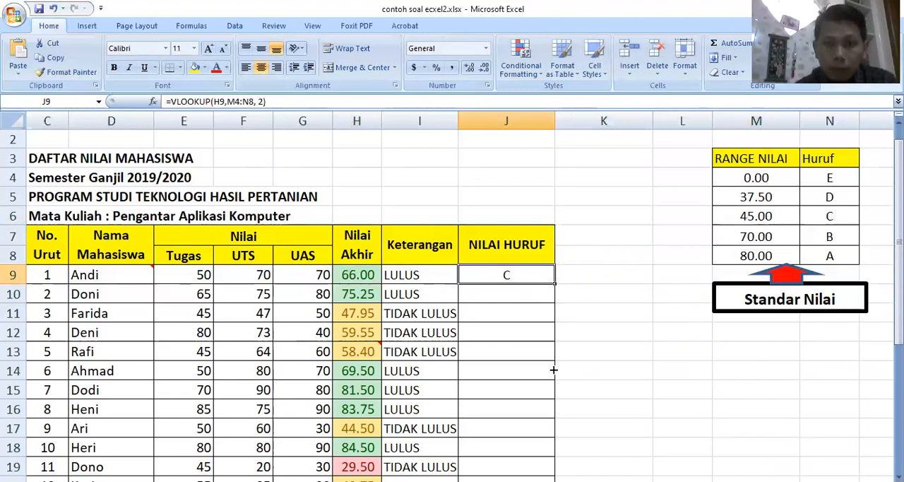
left_click_drag(555, 283, 554, 359)
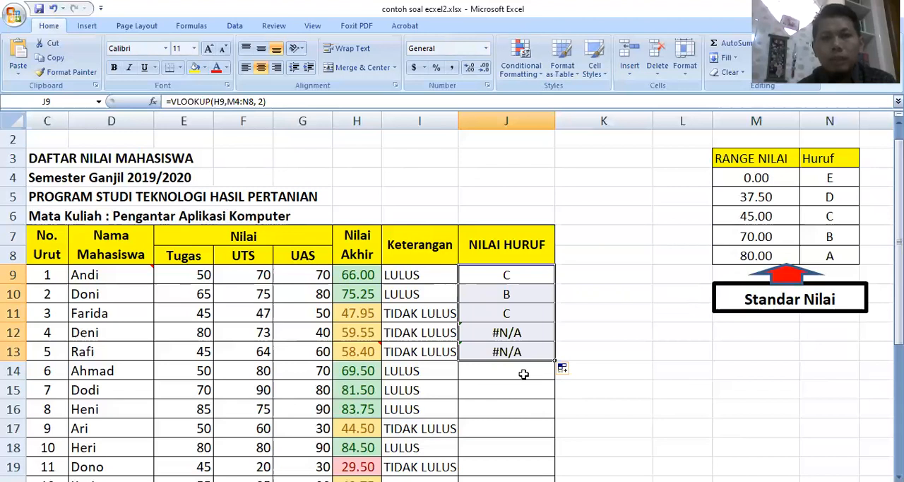
left_click(514, 332)
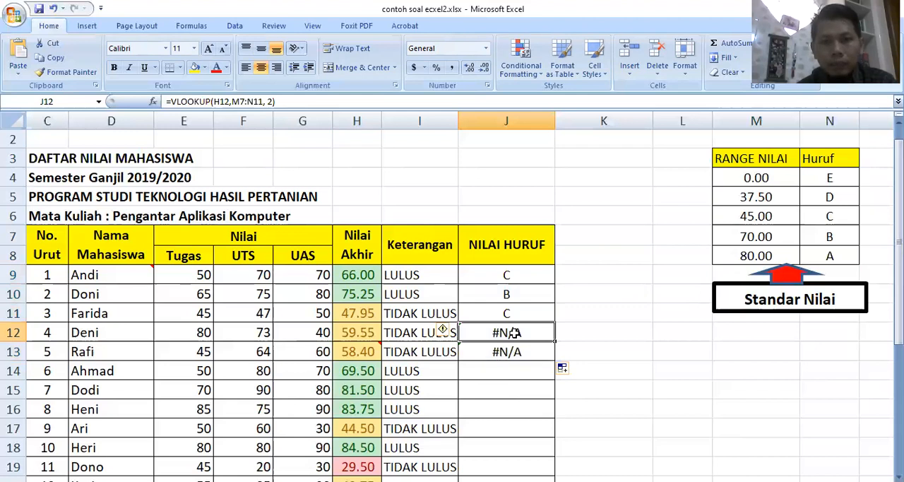
key("F2")
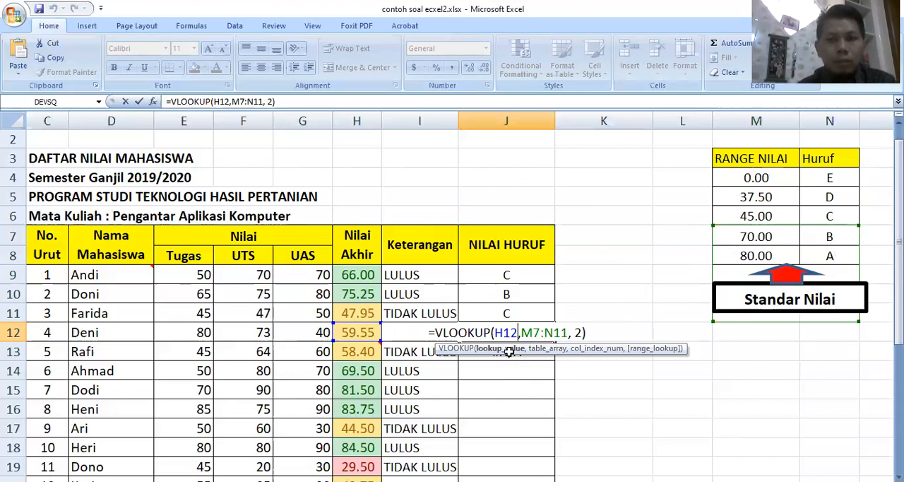
key("Return")
Clear the trial NILAI HURUF formulas from J10:J13
left_click_drag(509, 351, 510, 295)
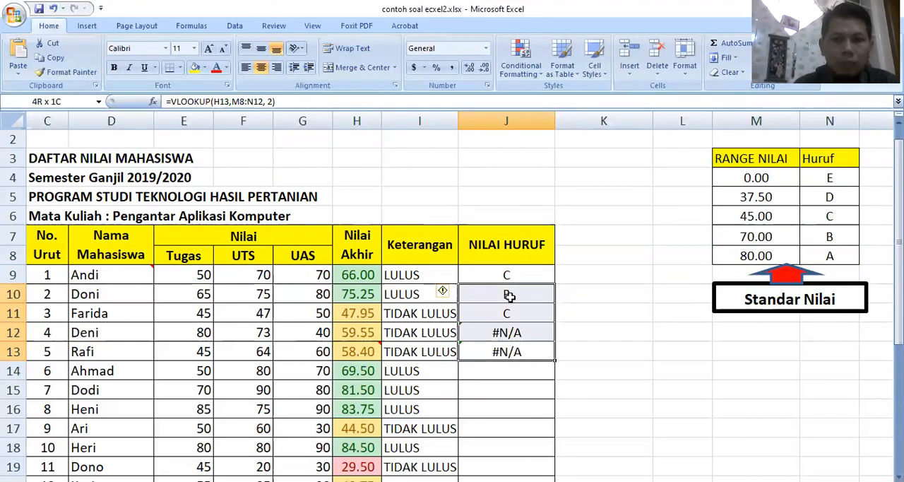
key("Delete")
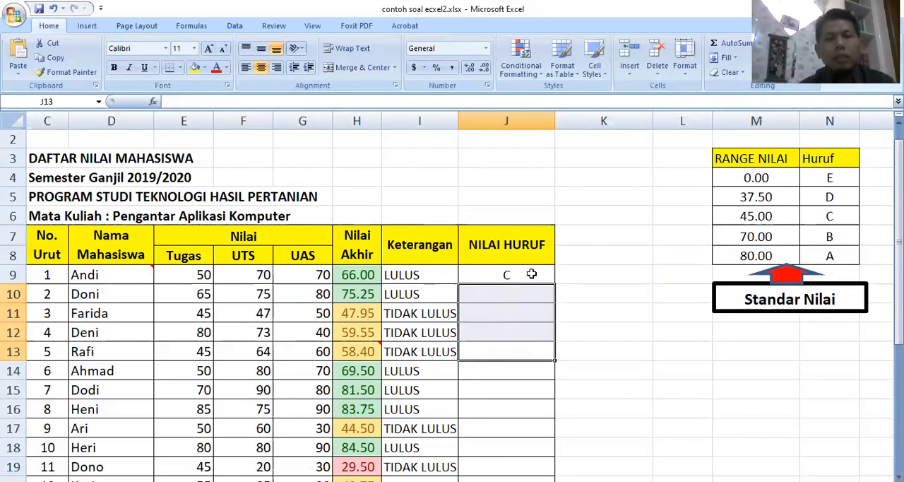
Make the table array in the J9 VLOOKUP formula absolute as $M$4:$N$8 and enter the formula
left_click(531, 274)
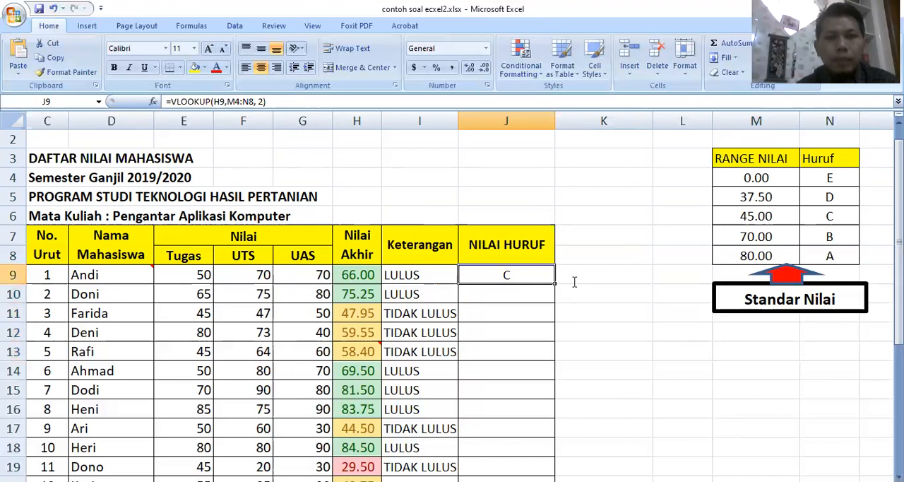
key("F2")
left_click(533, 275)
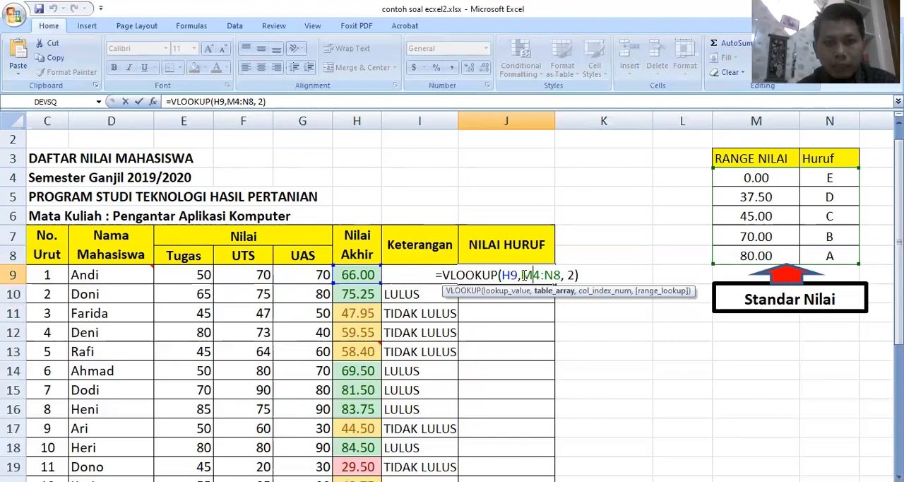
left_click_drag(521, 275, 558, 277)
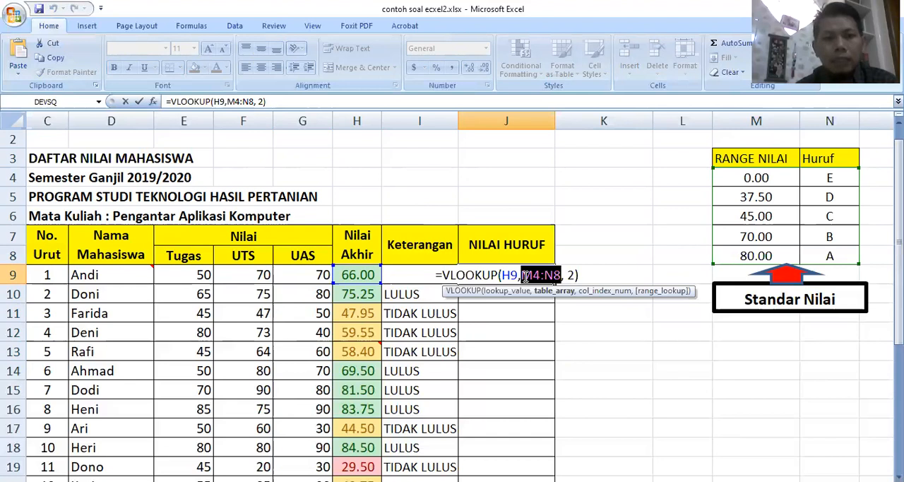
left_click(526, 275)
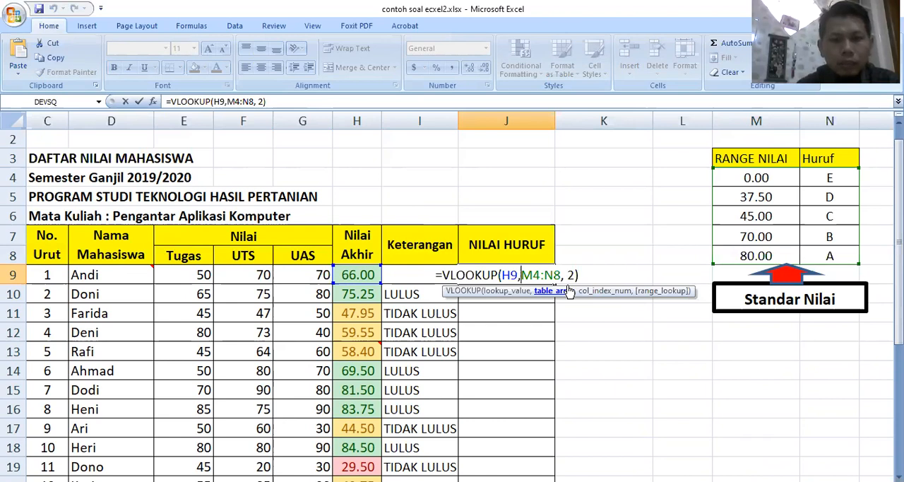
type("$")
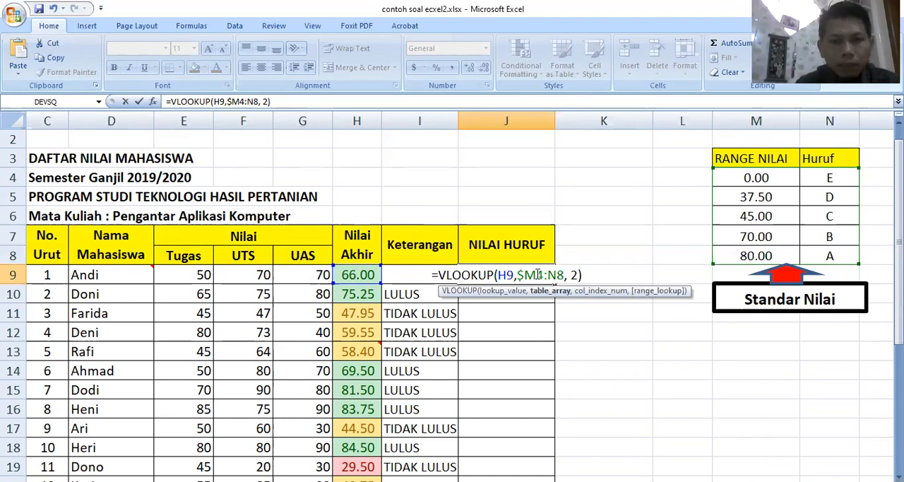
key("Right")
type("$")
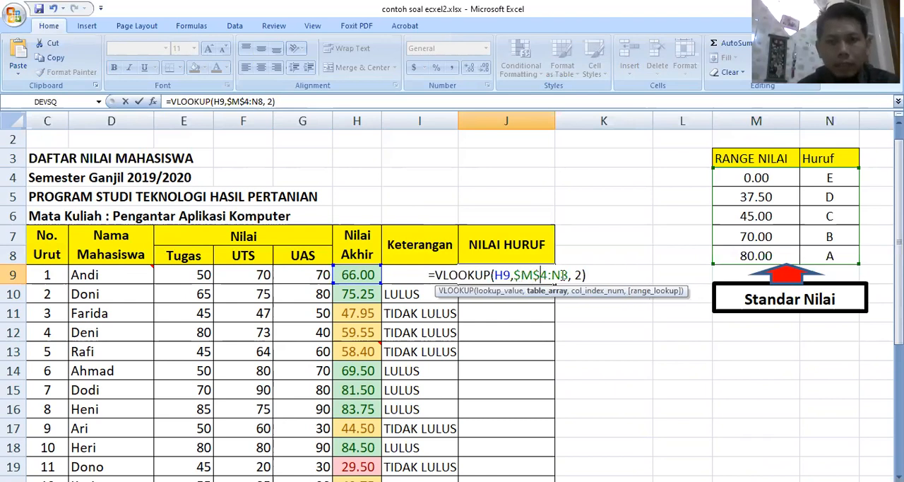
left_click(555, 275)
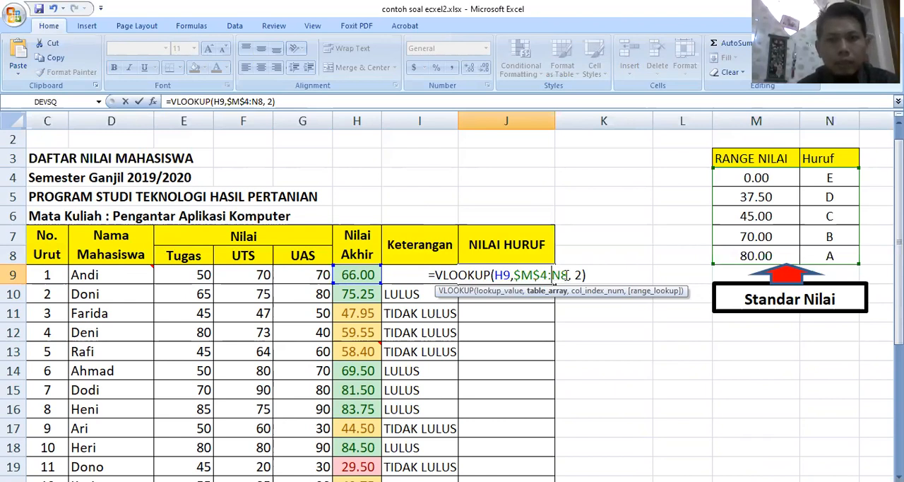
type("$")
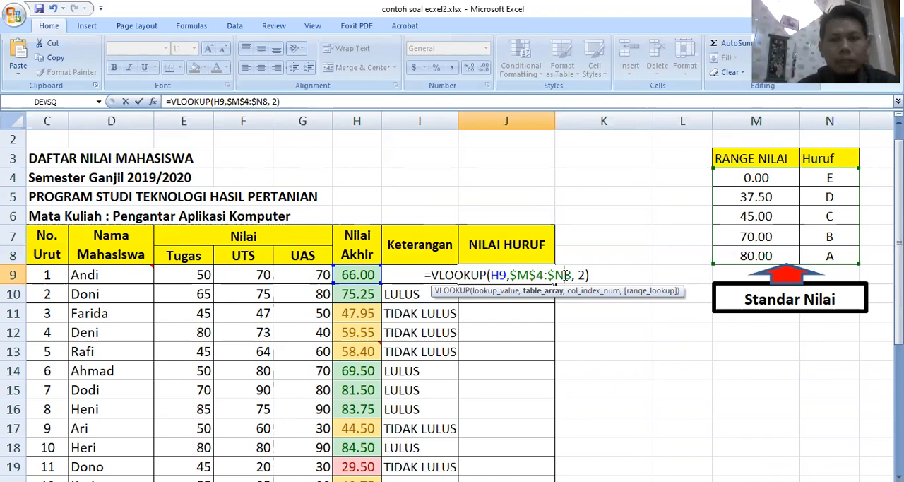
type("$")
key("Return")
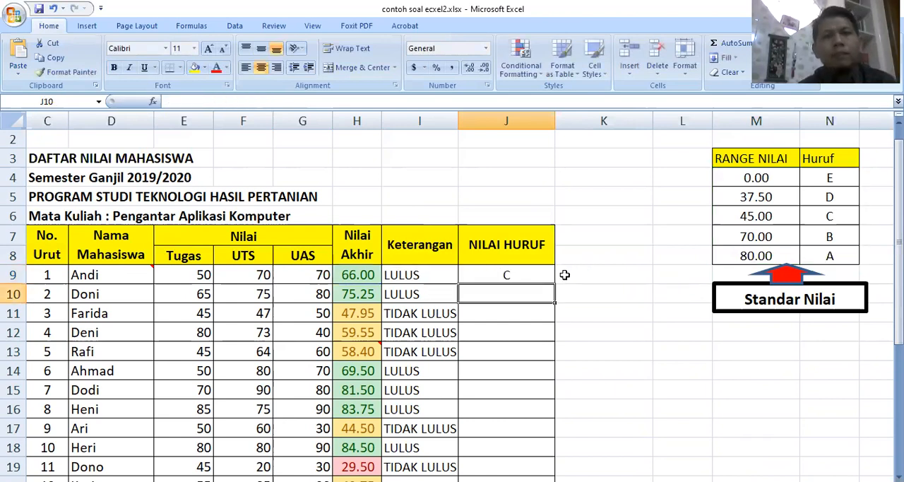
Fill the NILAI HURUF formula from J9 down through J23 for all students
left_click(526, 275)
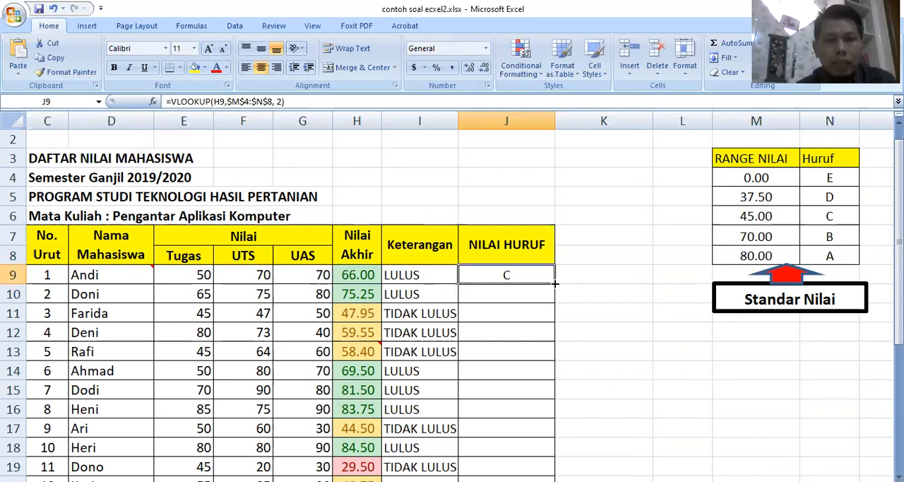
left_click_drag(555, 284, 545, 390)
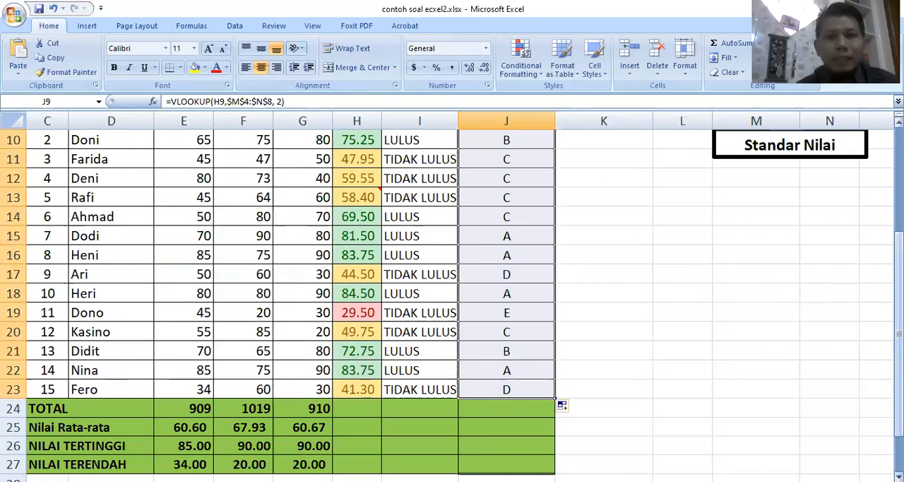
left_click_drag(898, 390, 899, 298)
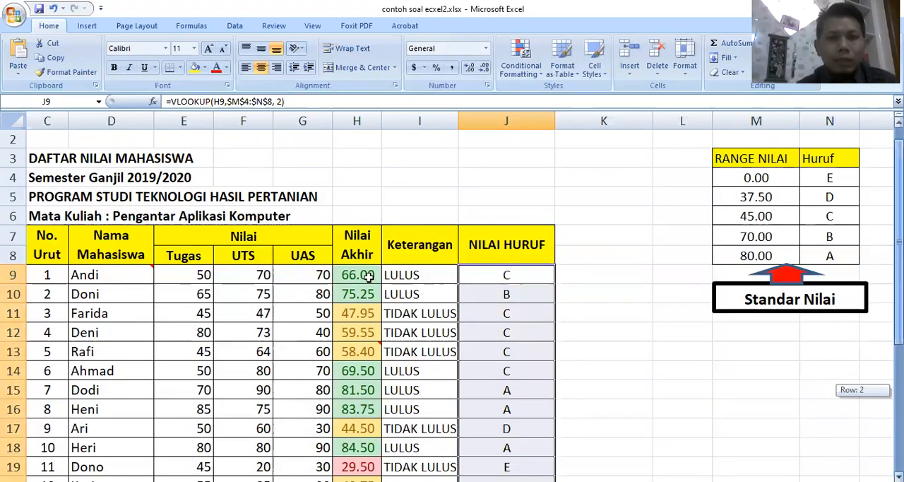
Check the NILAI HURUF grades in rows 10, 14, 15 and 19 against their Nilai Akhir scores and the Standar Nilai table
left_click(604, 317)
left_click(365, 277)
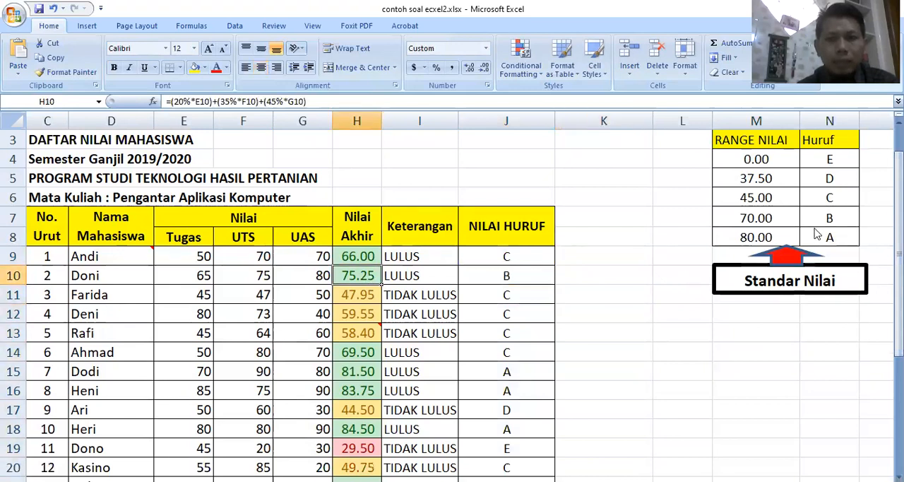
key("Right")
key("Right")
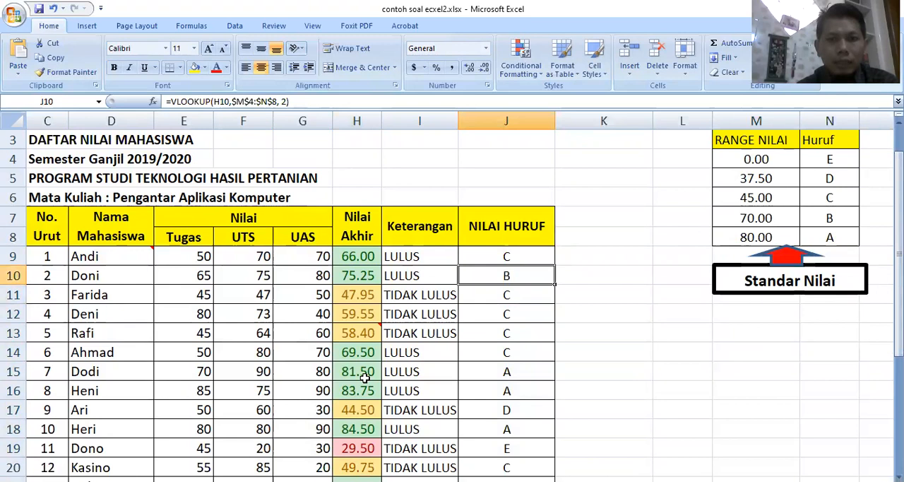
left_click(359, 371)
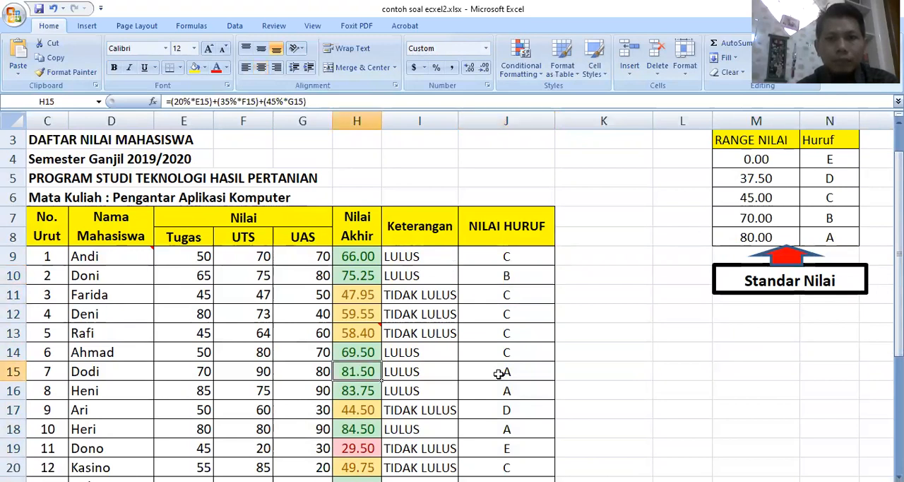
left_click(499, 373)
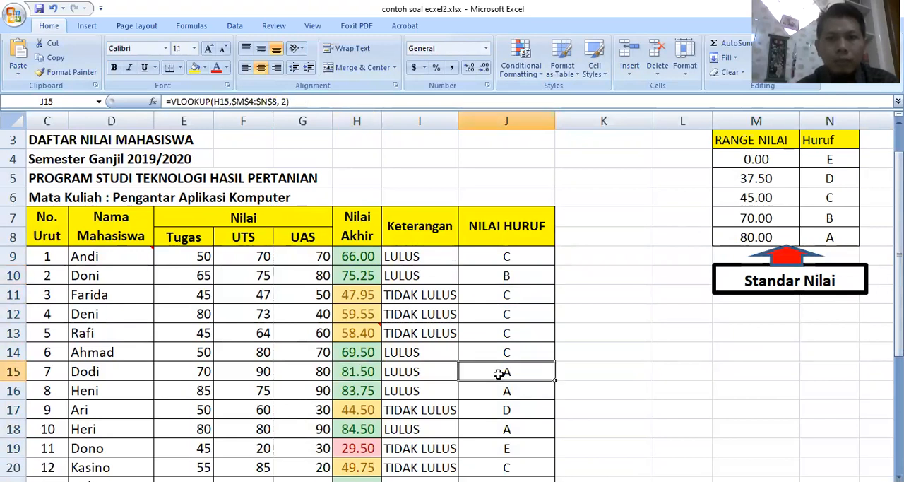
left_click(358, 353)
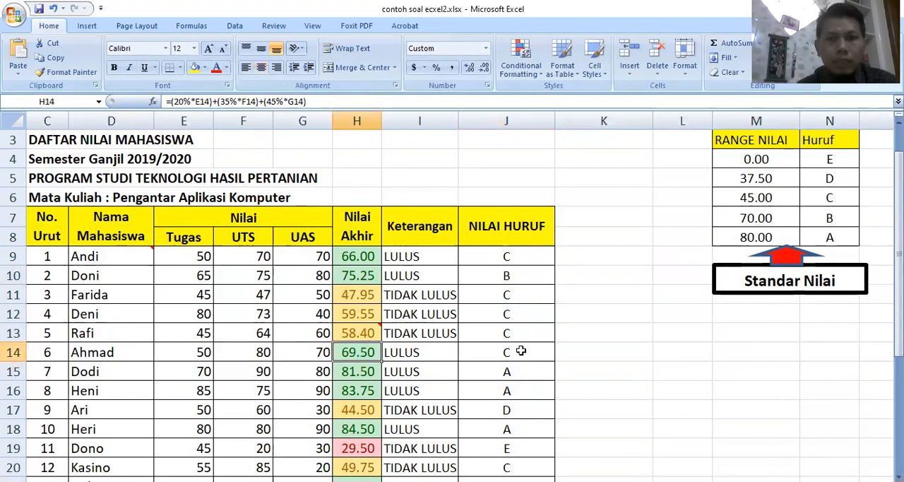
left_click(521, 351)
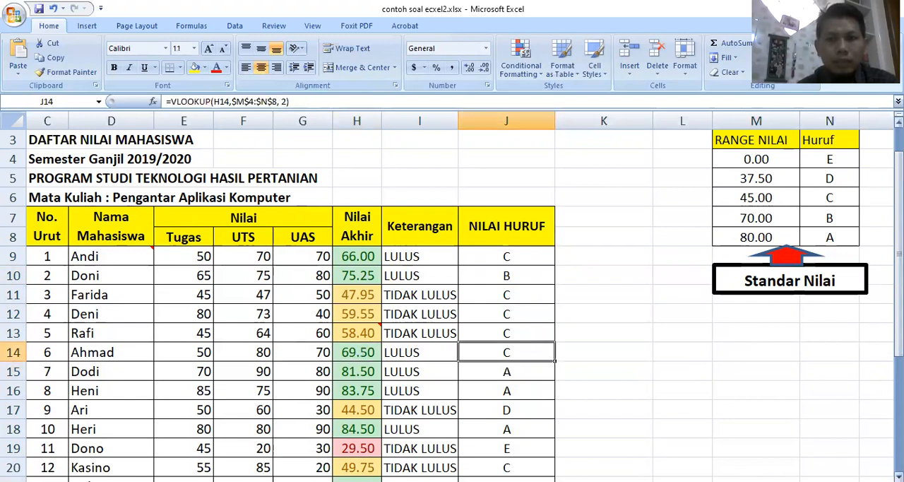
scroll(349, 372, "down", 2)
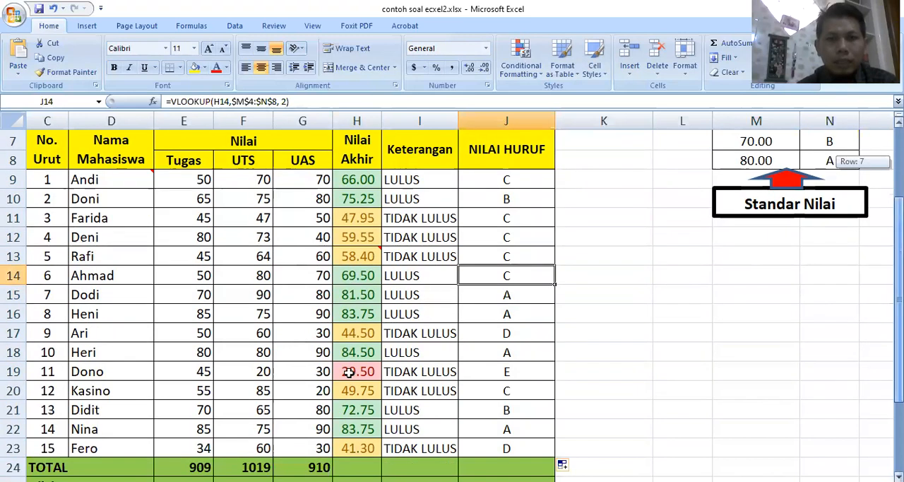
left_click(349, 372)
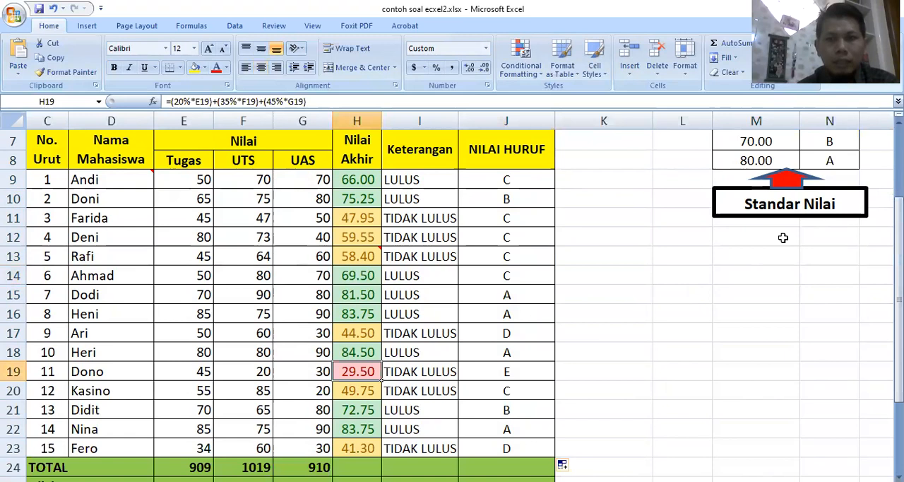
scroll(782, 238, "up", 2)
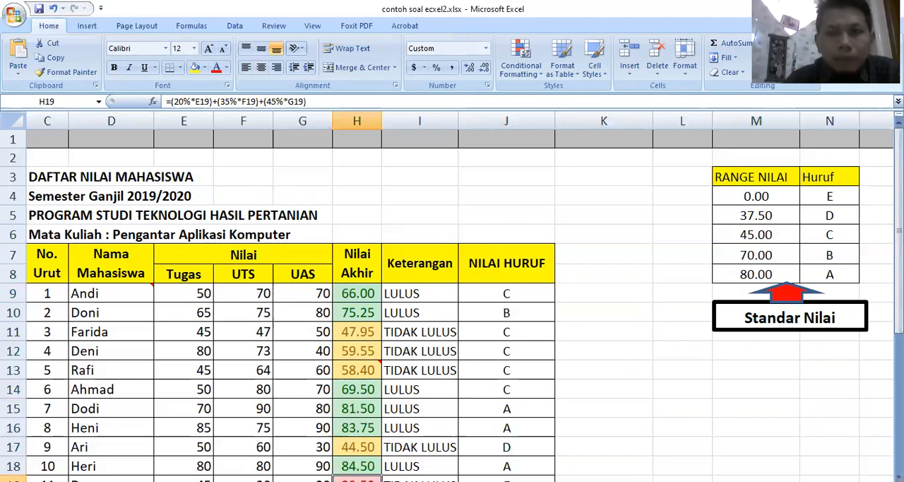
left_click(604, 312)
left_click_drag(898, 159, 899, 251)
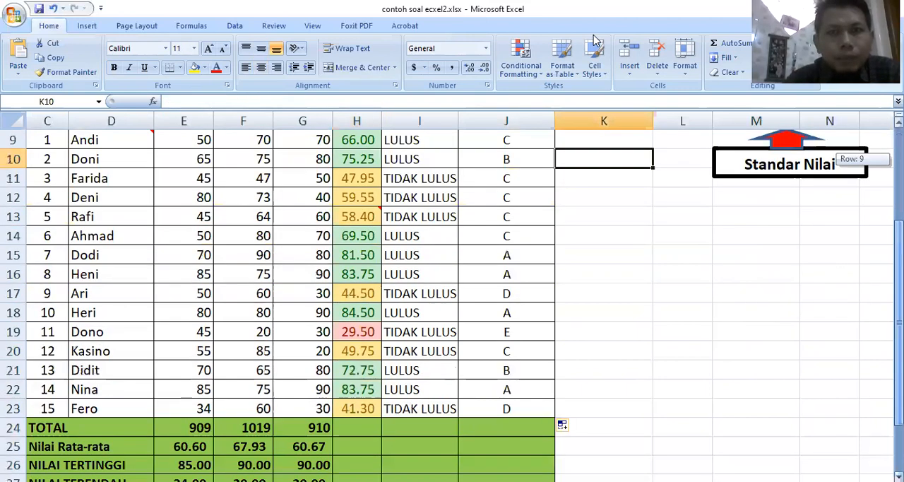